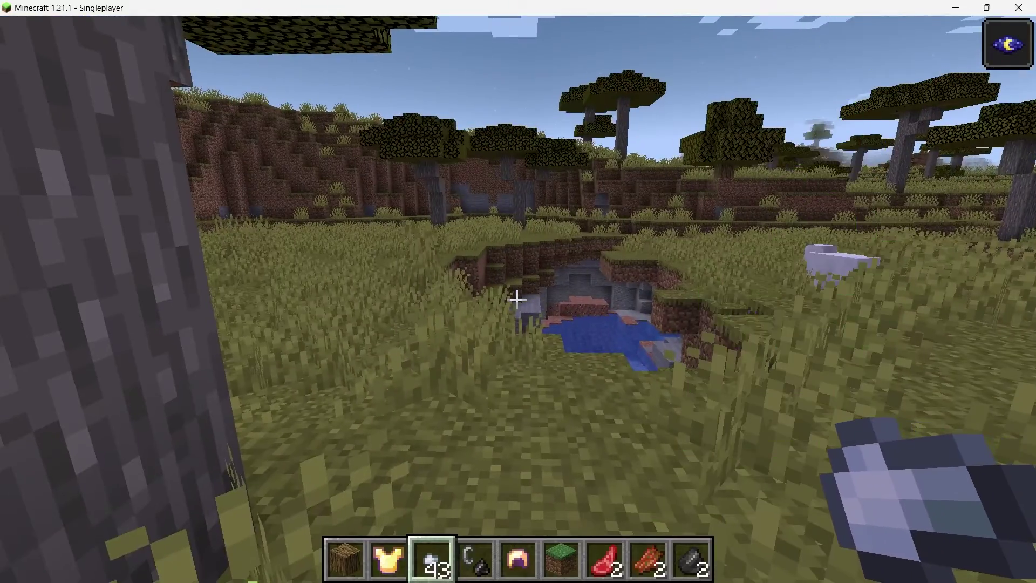
- Walk down into the flooded ravine and cross the water towards the small hole in the cave's far stone wall
{"action": "key", "text": "w"}
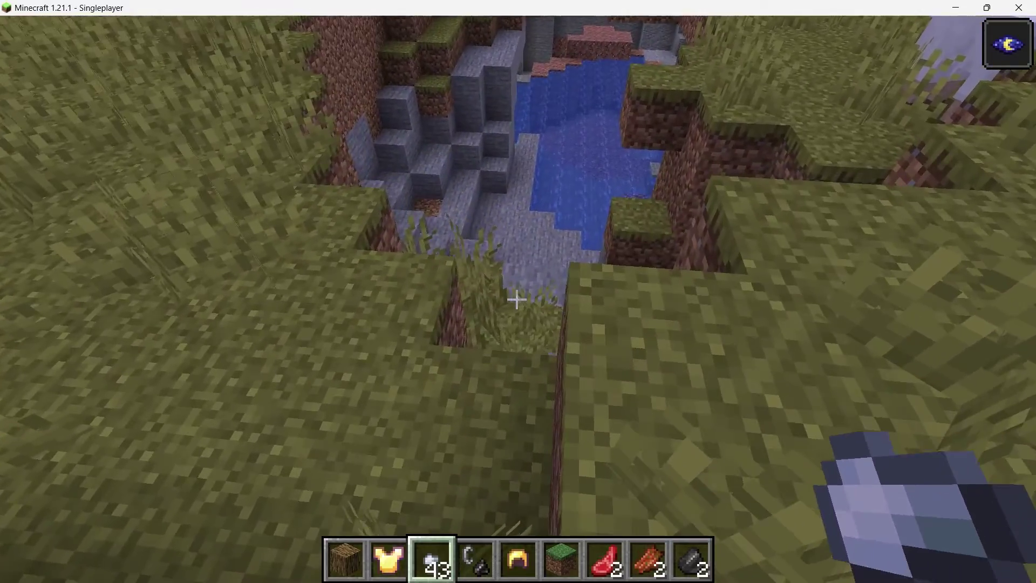
{"action": "key", "text": "w"}
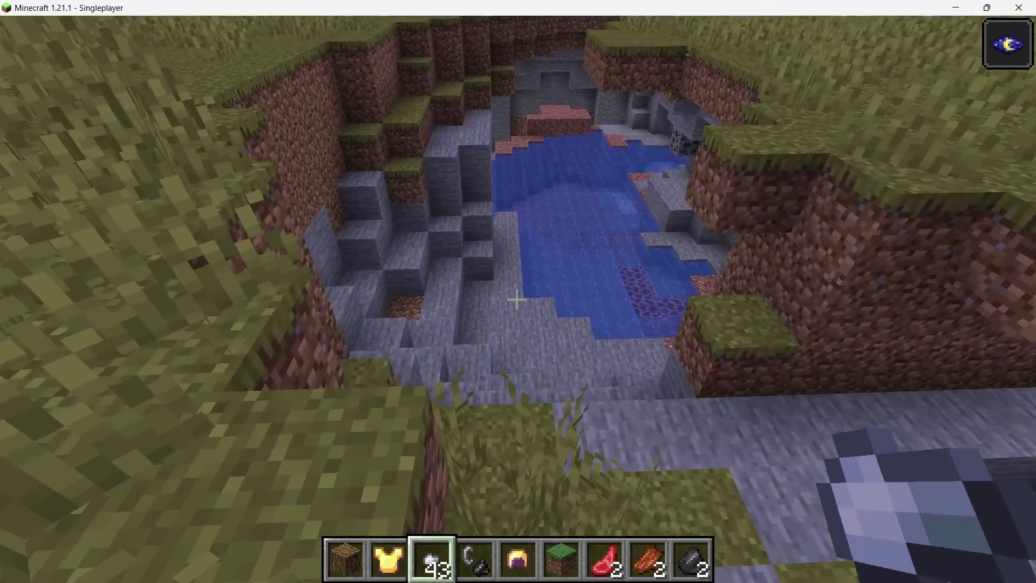
{"action": "key", "text": "w"}
{"action": "key", "text": "space"}
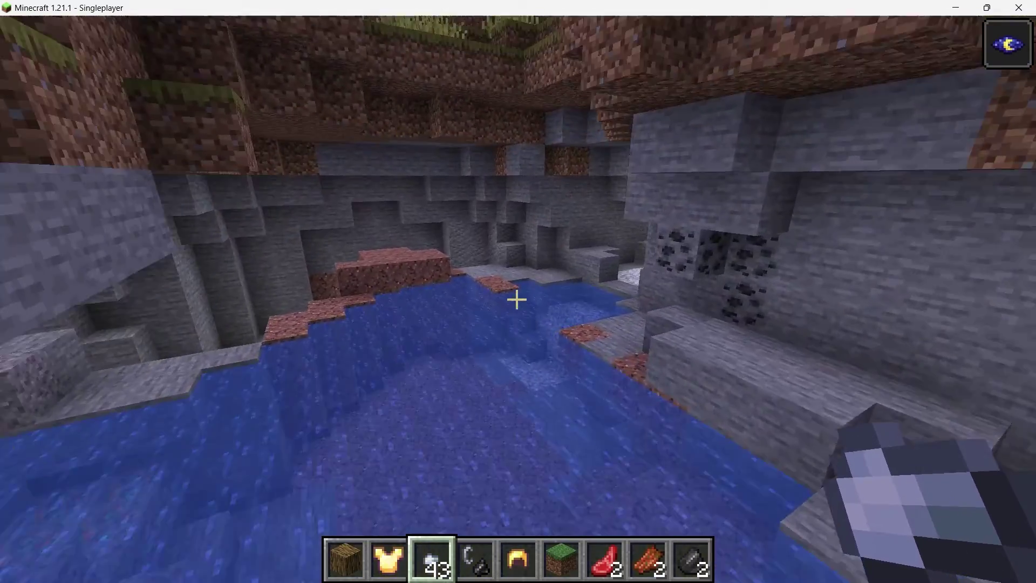
{"action": "key", "text": "w"}
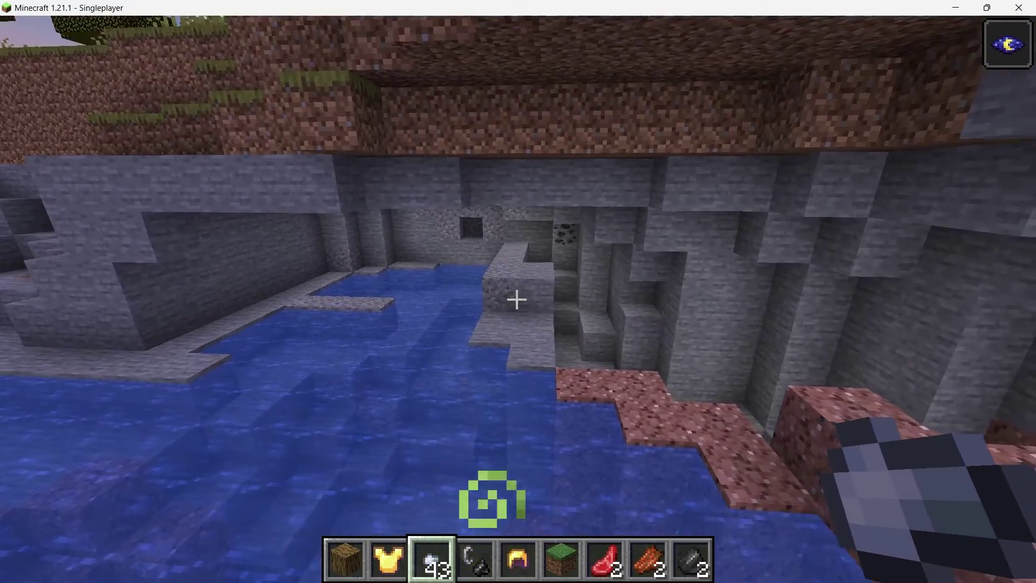
{"action": "key", "text": "w"}
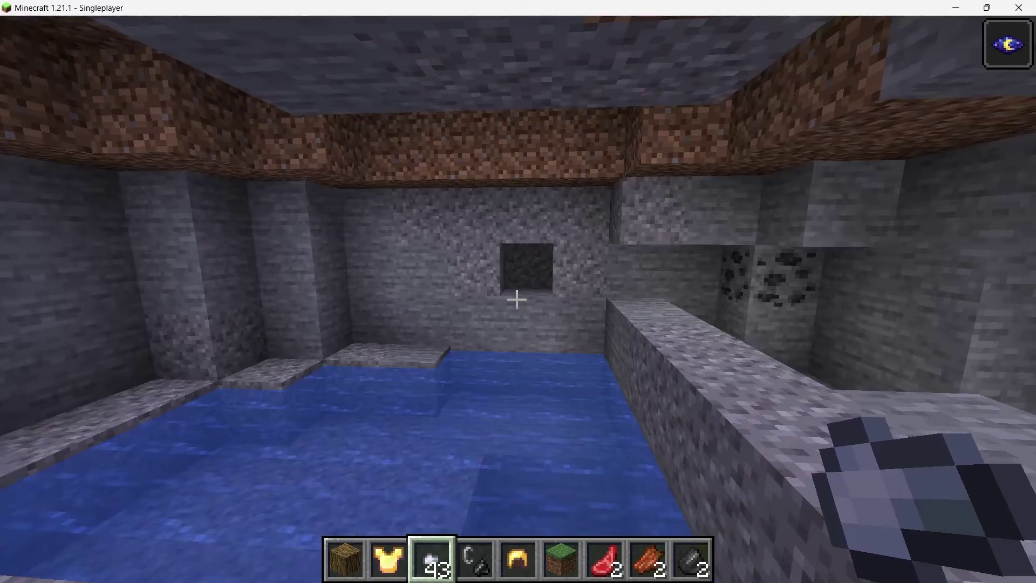
- Break the blocks around the small hole in the cave's far wall and move into the cleared opening
{"action": "key", "text": "w"}
{"action": "left_click", "coordinate": [517, 299]}
{"action": "left_click", "coordinate": [516, 300]}
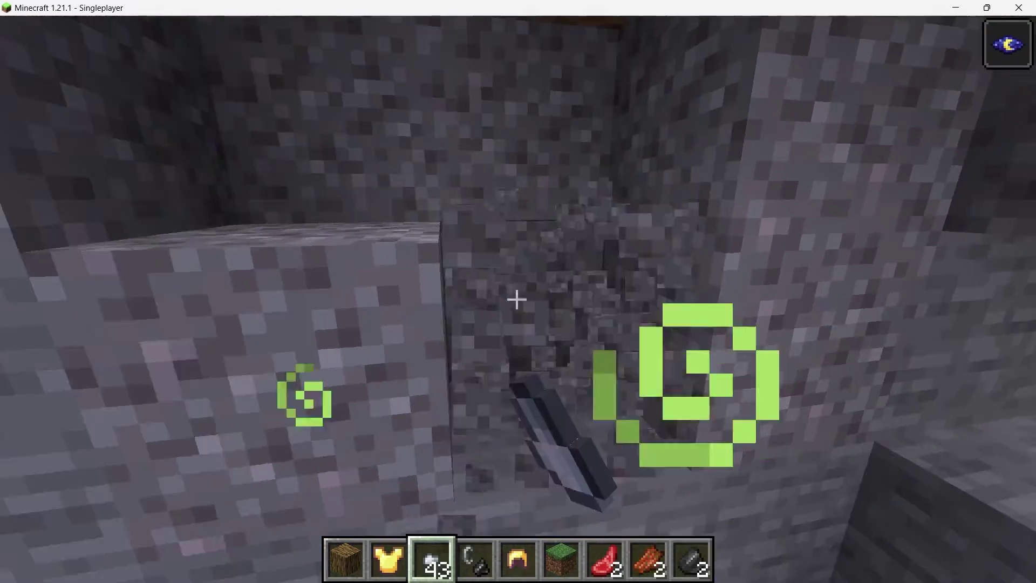
{"action": "left_click", "coordinate": [516, 300]}
{"action": "left_click", "coordinate": [516, 299]}
{"action": "key", "text": "w"}
{"action": "left_click", "coordinate": [517, 300]}
{"action": "left_click", "coordinate": [516, 299]}
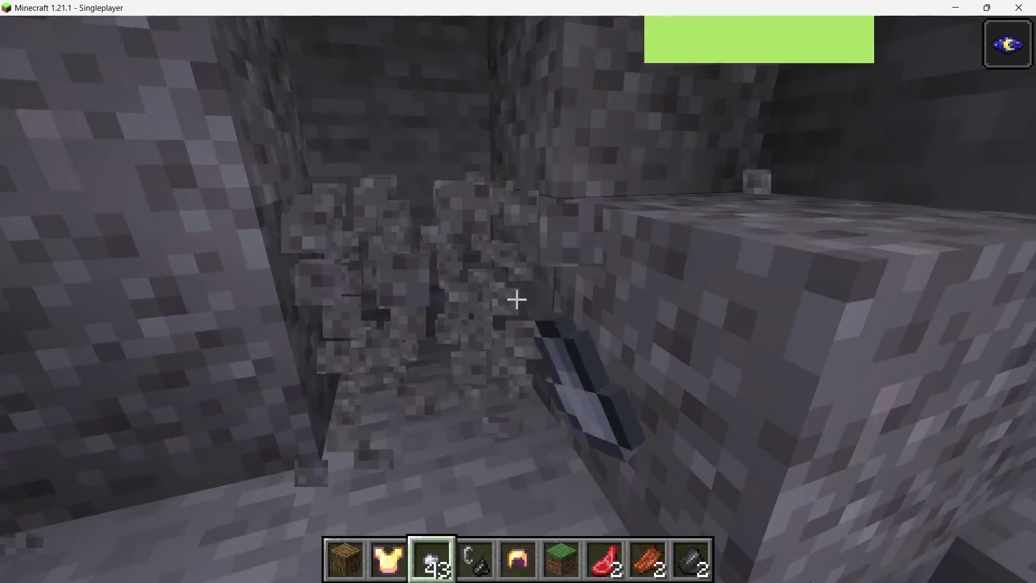
{"action": "left_click", "coordinate": [516, 300]}
{"action": "left_click", "coordinate": [516, 299]}
{"action": "key", "text": "w"}
{"action": "left_click", "coordinate": [516, 300]}
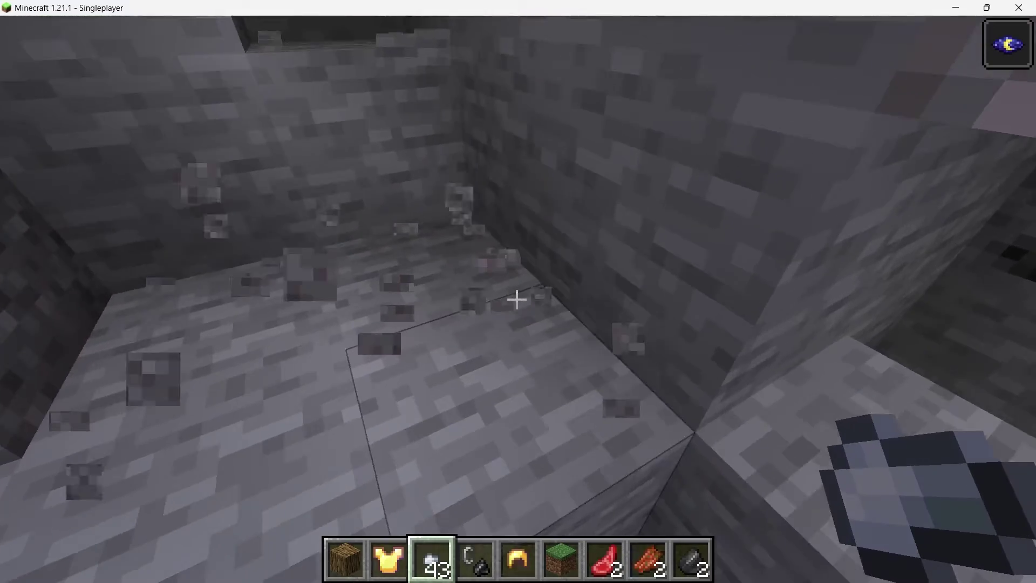
{"action": "key", "text": "w"}
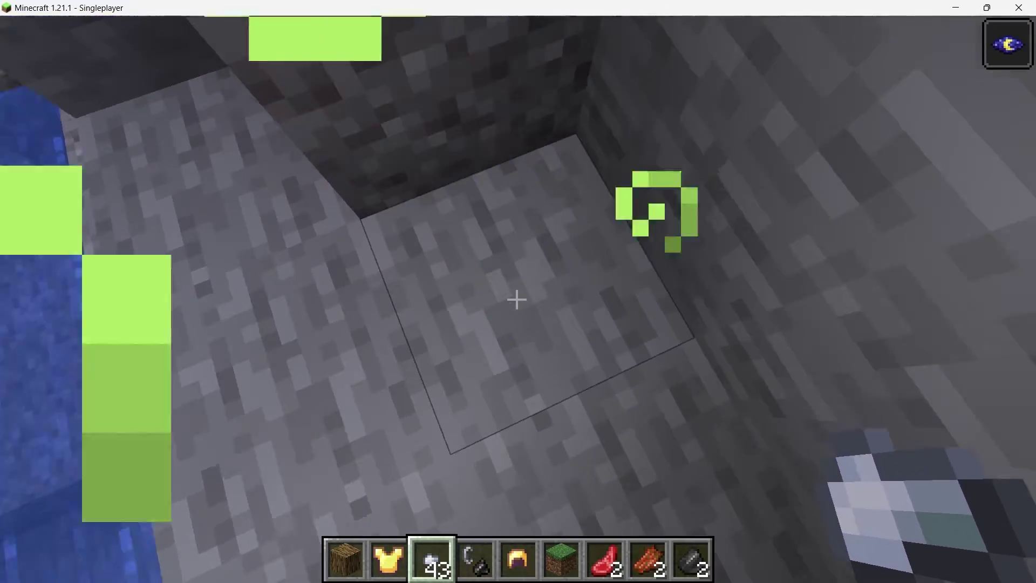
- Dig down through the stone floor beside the water and start a passage into the dark rock
{"action": "left_click", "coordinate": [517, 299]}
{"action": "left_click", "coordinate": [516, 300]}
{"action": "left_click", "coordinate": [516, 300]}
{"action": "left_click", "coordinate": [516, 300]}
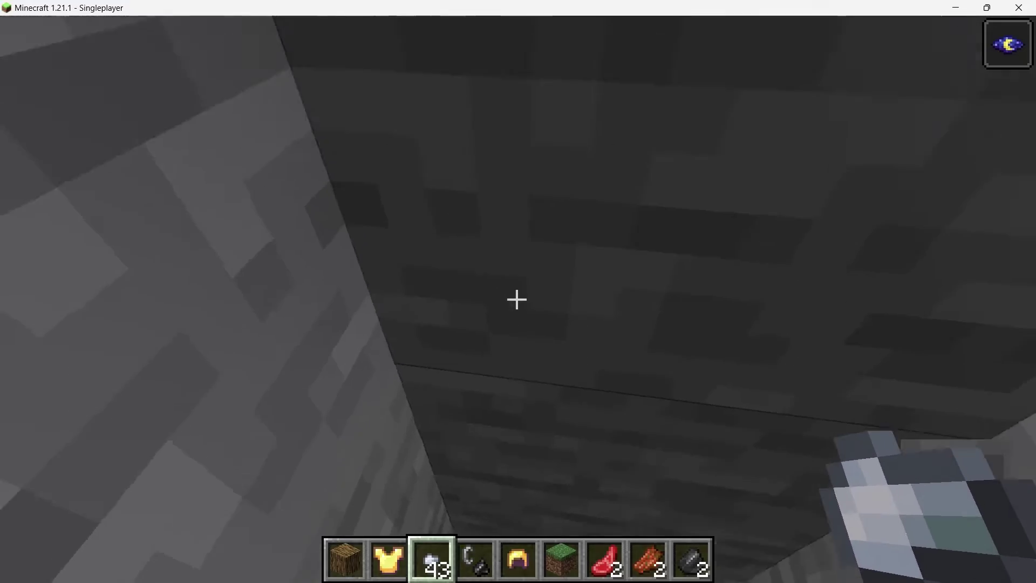
{"action": "left_click", "coordinate": [517, 300]}
{"action": "left_click", "coordinate": [516, 299]}
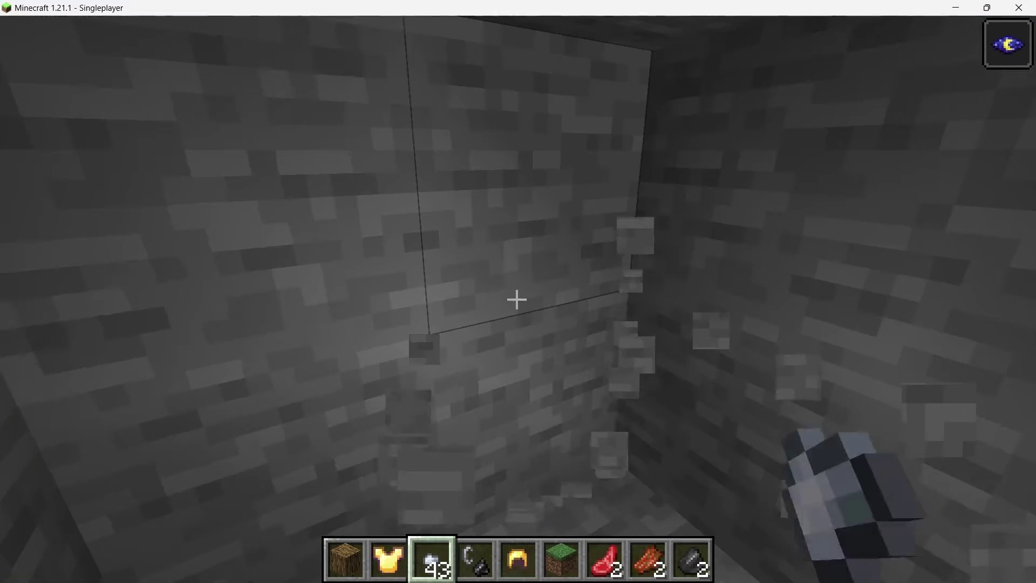
{"action": "left_click", "coordinate": [517, 300]}
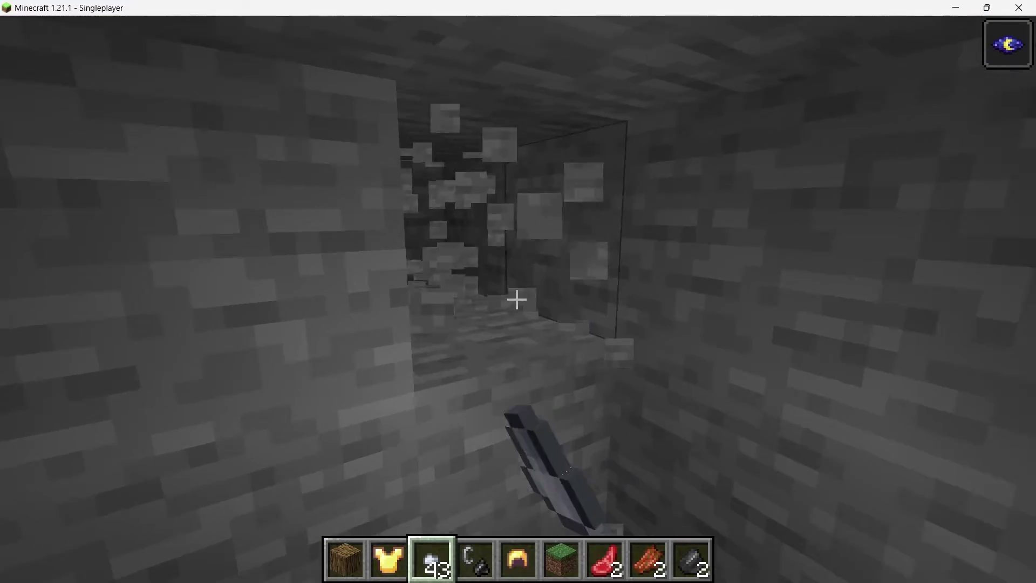
- Extend the underground passage through the stone alongside the coal ore
{"action": "left_click", "coordinate": [516, 300]}
{"action": "left_click", "coordinate": [516, 299]}
{"action": "left_click", "coordinate": [516, 300]}
{"action": "left_click", "coordinate": [516, 299]}
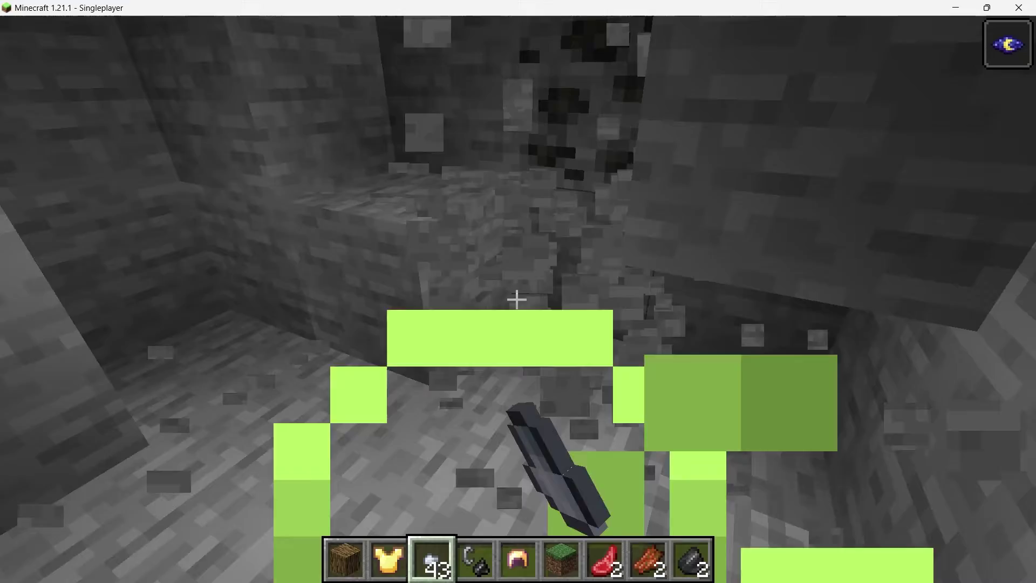
{"action": "left_click", "coordinate": [517, 300]}
{"action": "left_click", "coordinate": [517, 300]}
{"action": "left_click", "coordinate": [516, 300]}
{"action": "left_click", "coordinate": [516, 299]}
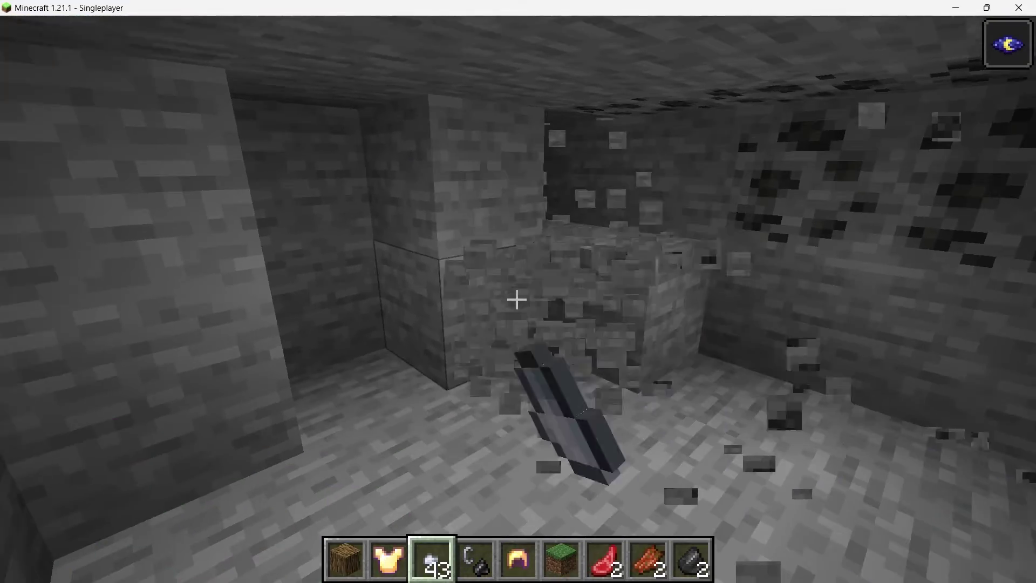
- Tunnel onward past the coal ore to the area near the iron ore and stop playing
{"action": "left_click", "coordinate": [516, 299]}
{"action": "left_click", "coordinate": [517, 299]}
{"action": "left_click", "coordinate": [517, 299]}
{"action": "left_click", "coordinate": [516, 299]}
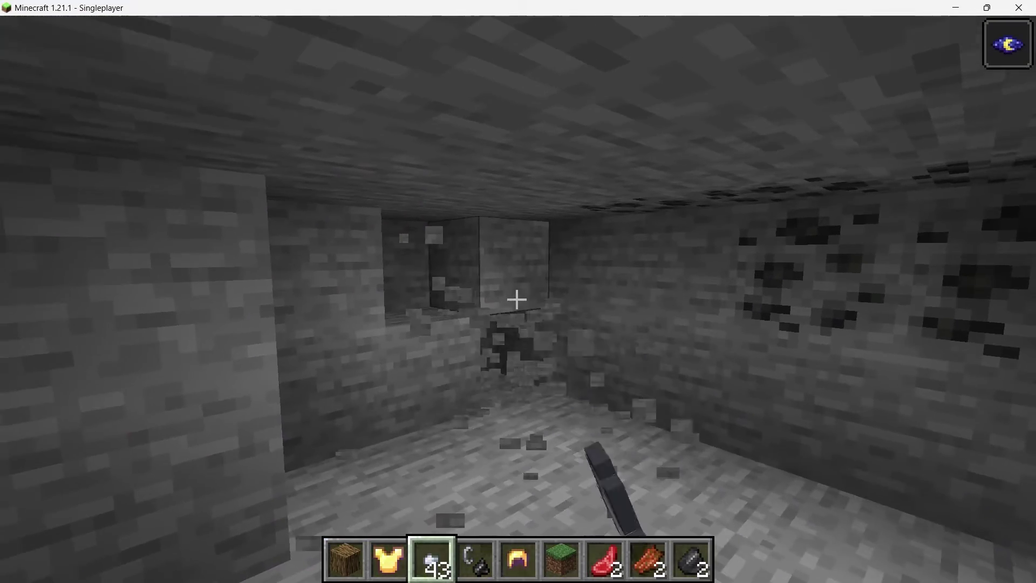
{"action": "key", "text": "w"}
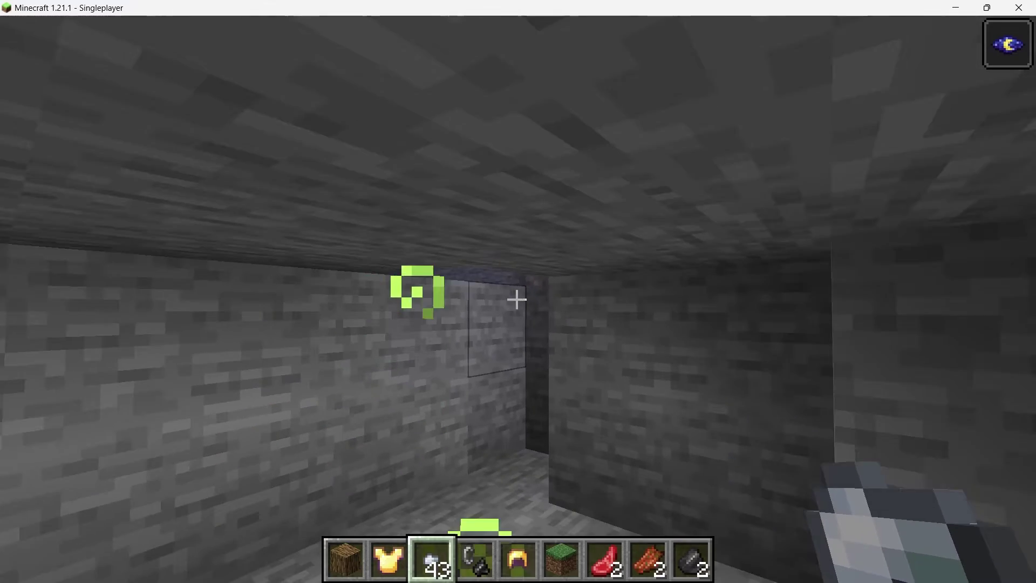
{"action": "left_click", "coordinate": [517, 299]}
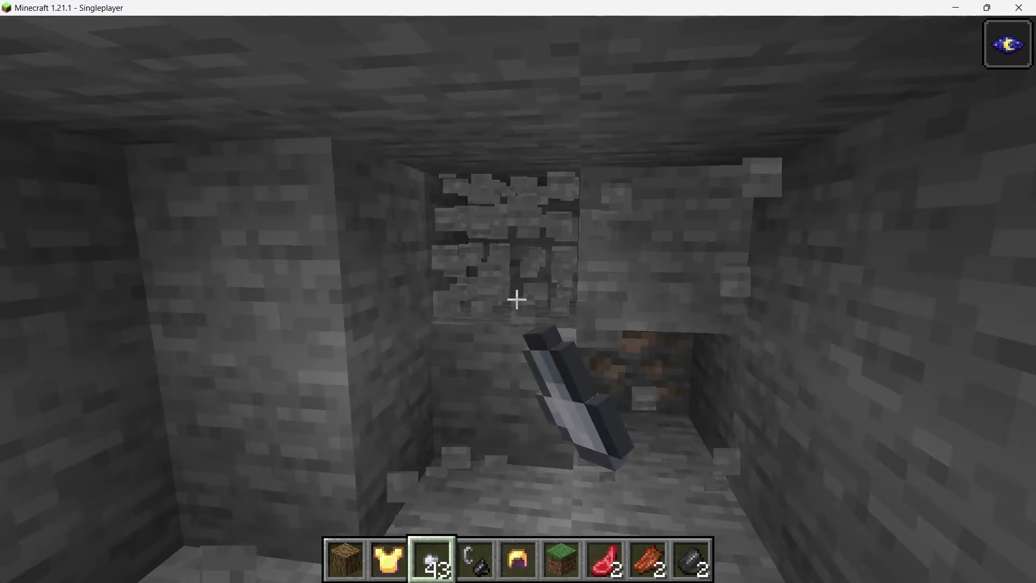
{"action": "key", "text": "Escape"}
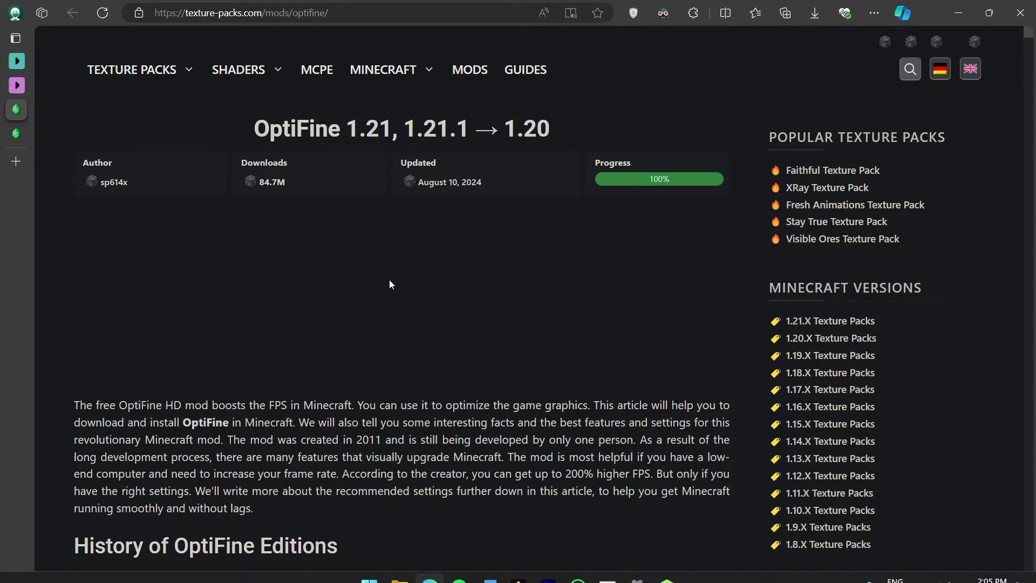
- On the OptiFine page in the browser, open the Java Edition [1.21] OptiFine HD U I9 pre1 download
{"action": "left_click", "coordinate": [461, 337]}
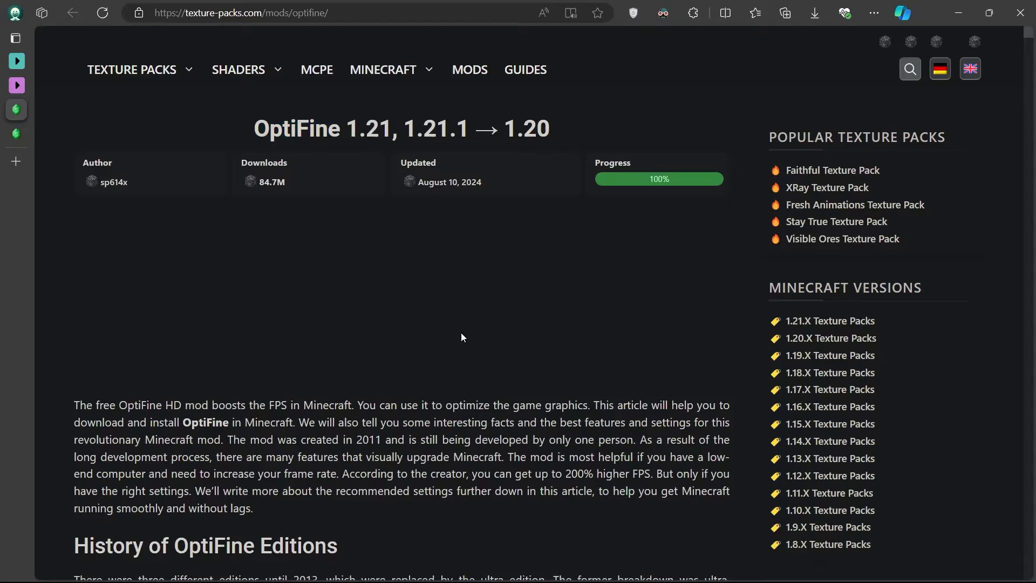
{"action": "scroll", "coordinate": [456, 372], "scroll_direction": "down", "scroll_amount": 3}
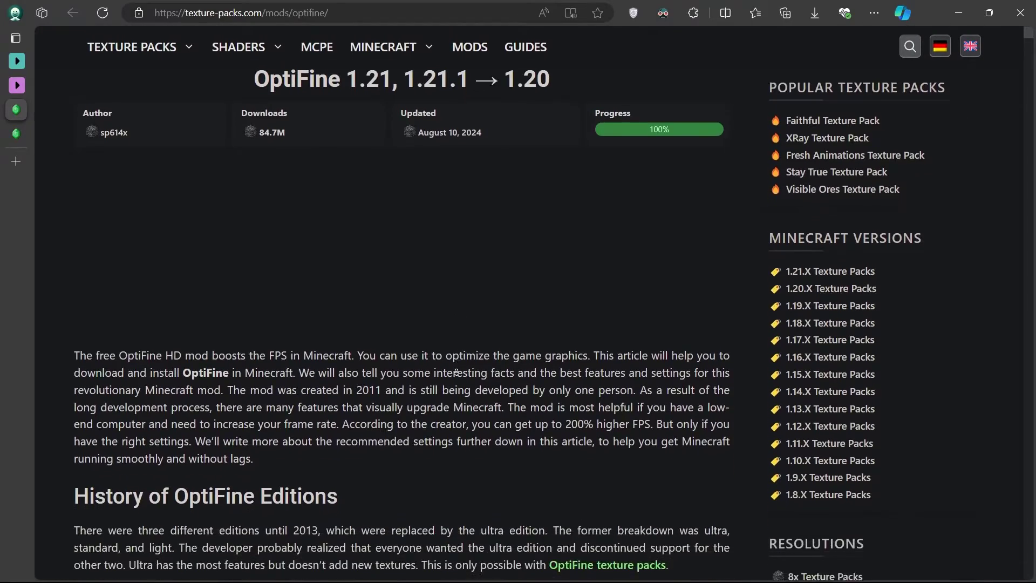
{"action": "scroll", "coordinate": [456, 380], "scroll_direction": "down", "scroll_amount": 15}
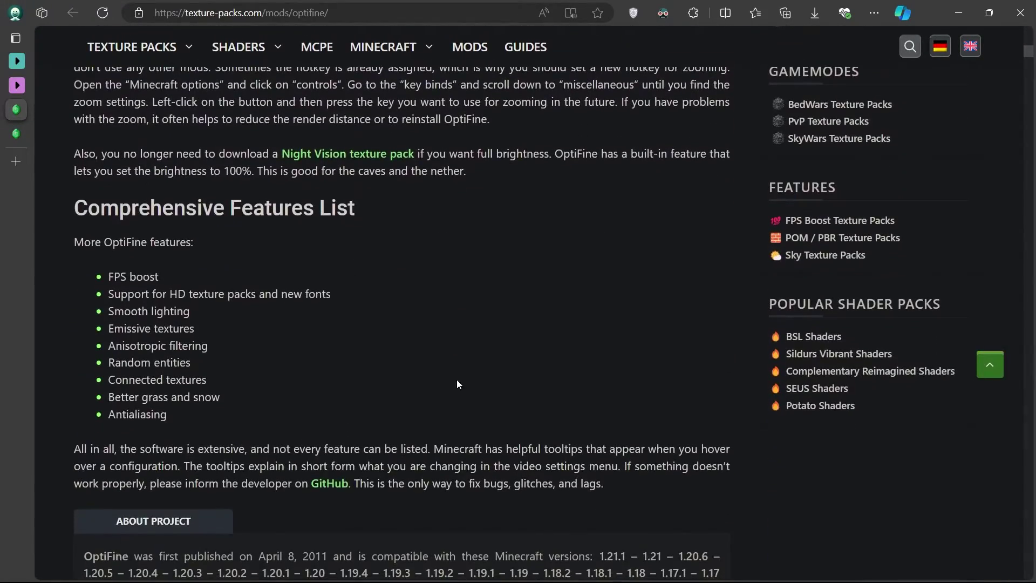
{"action": "scroll", "coordinate": [455, 414], "scroll_direction": "down", "scroll_amount": 18}
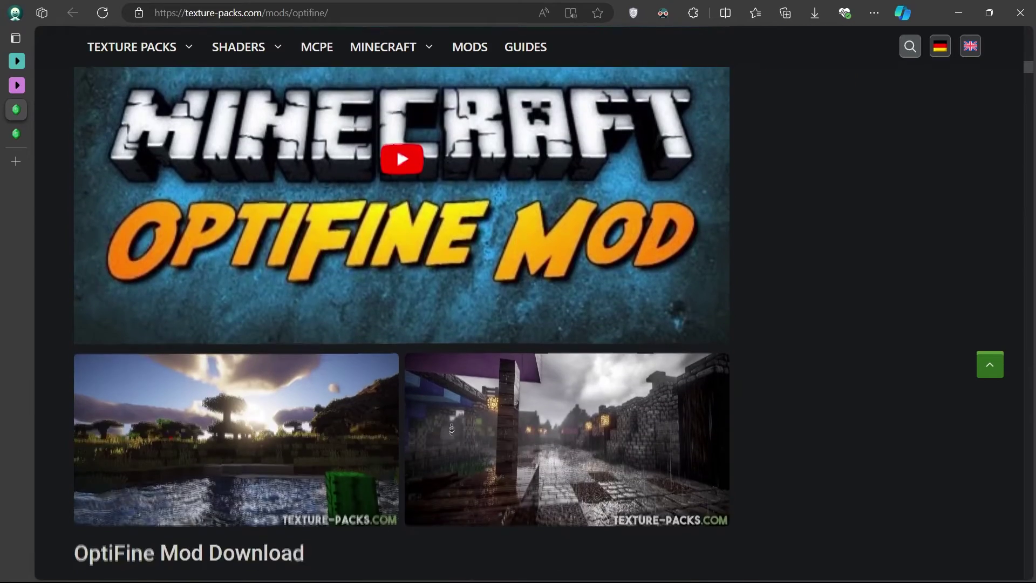
{"action": "scroll", "coordinate": [451, 422], "scroll_direction": "down", "scroll_amount": 8}
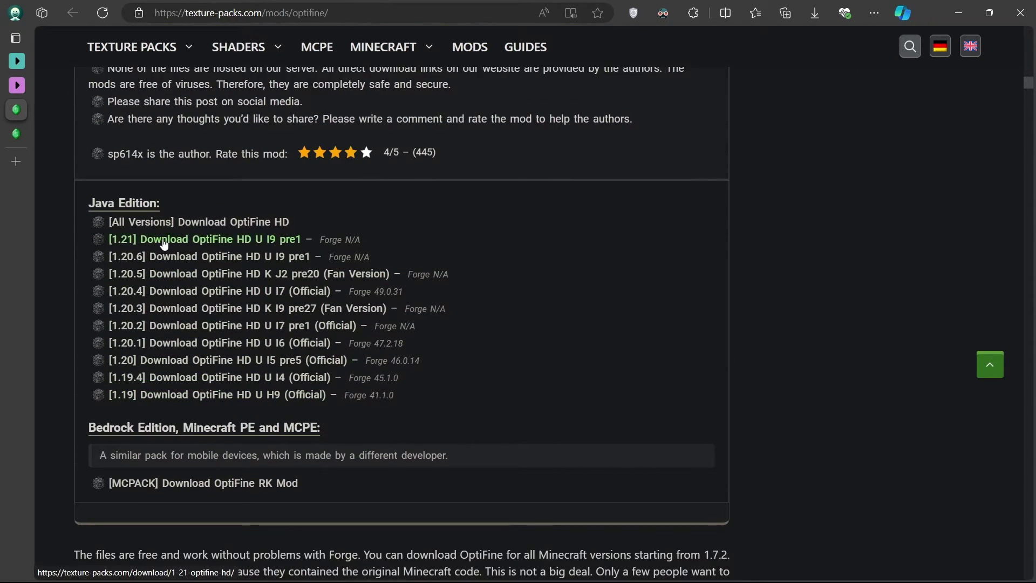
{"action": "left_click", "coordinate": [164, 240]}
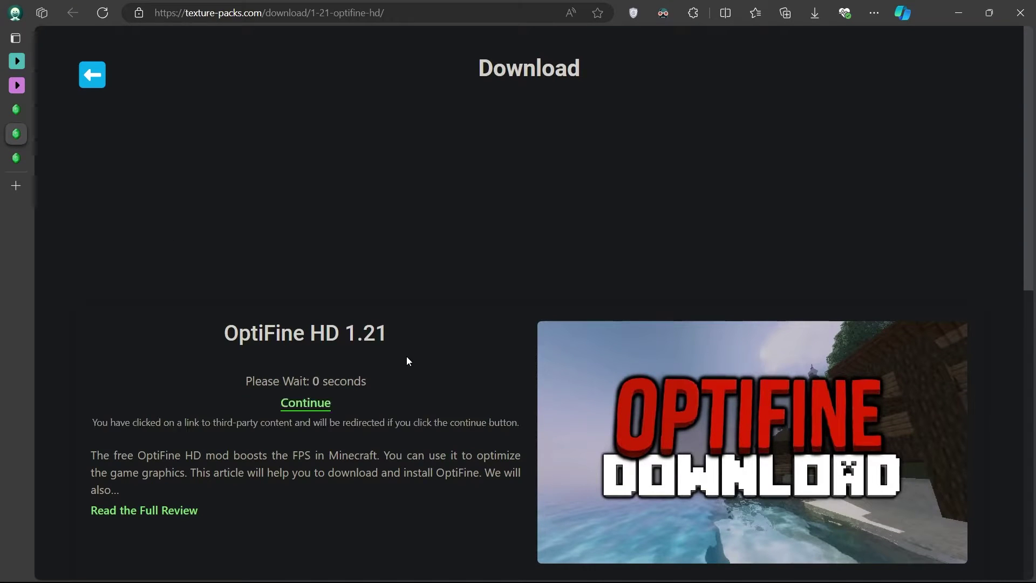
- Continue to the OptiKai site, download the OptiFine 1.21-rc1 HD_K_J3_pre7 installer, and check its progress
{"action": "left_click", "coordinate": [302, 403]}
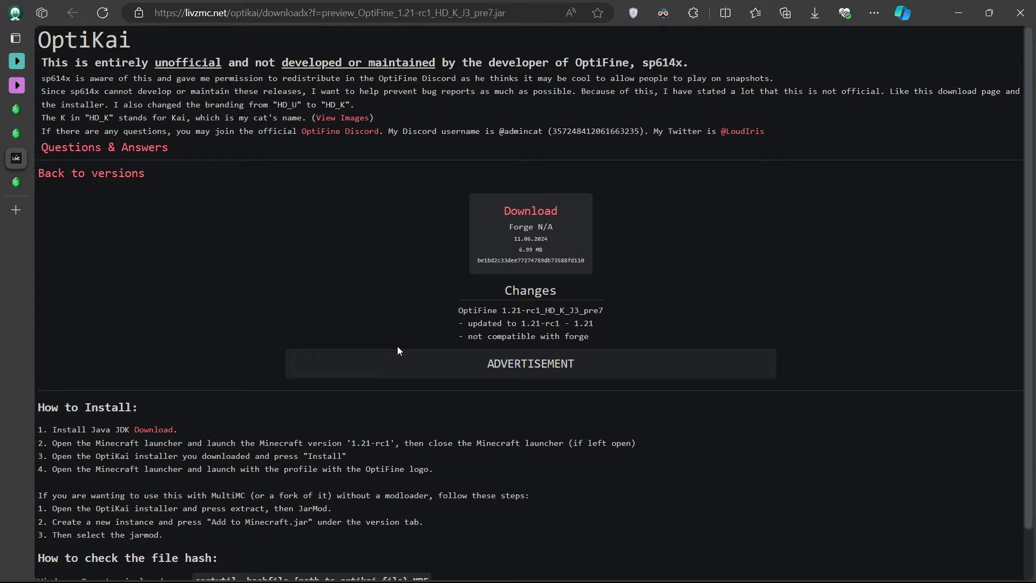
{"action": "left_click", "coordinate": [529, 214]}
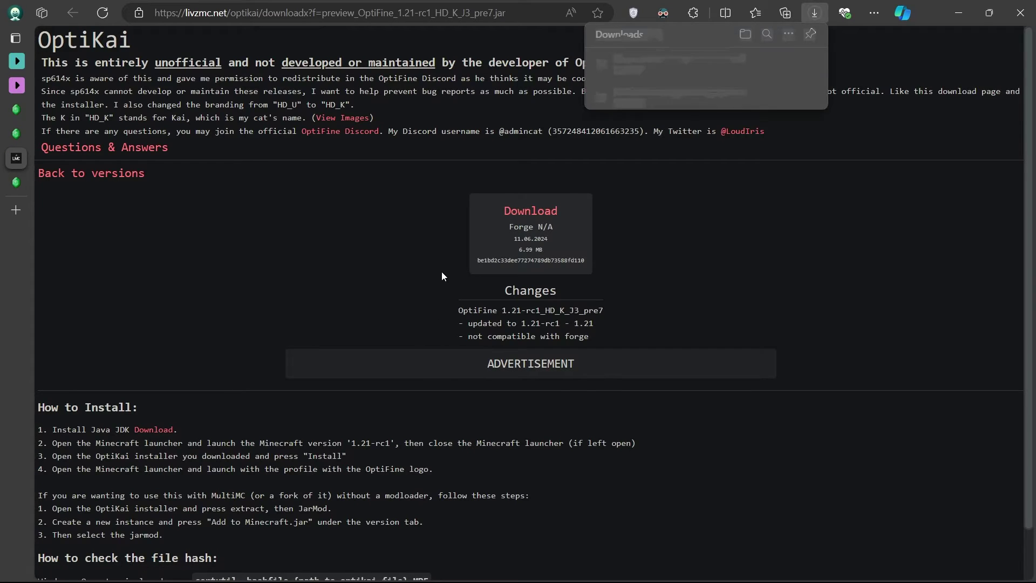
{"action": "mouse_move", "coordinate": [655, 76]}
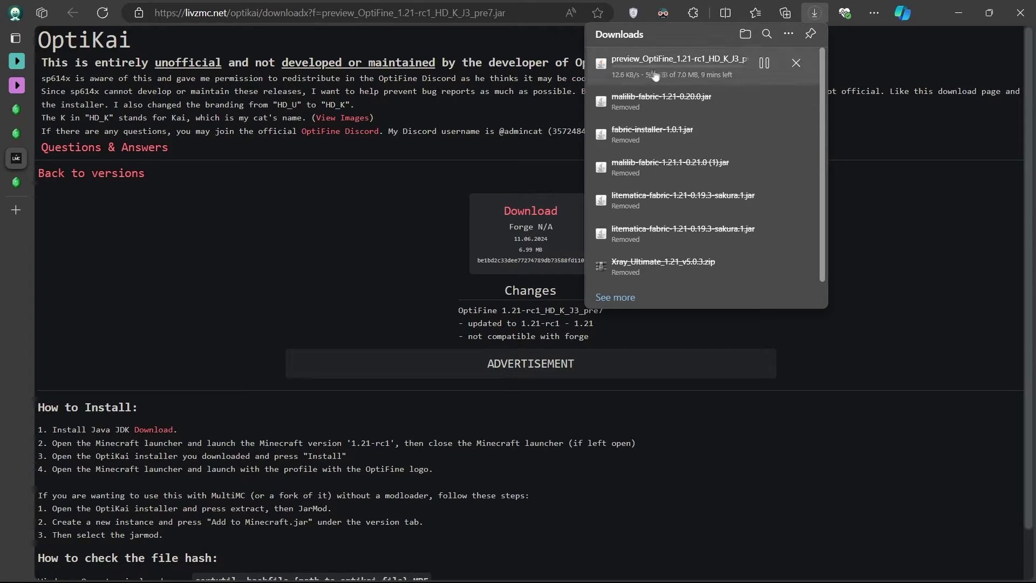
{"action": "left_click", "coordinate": [421, 262]}
{"action": "left_click", "coordinate": [815, 14]}
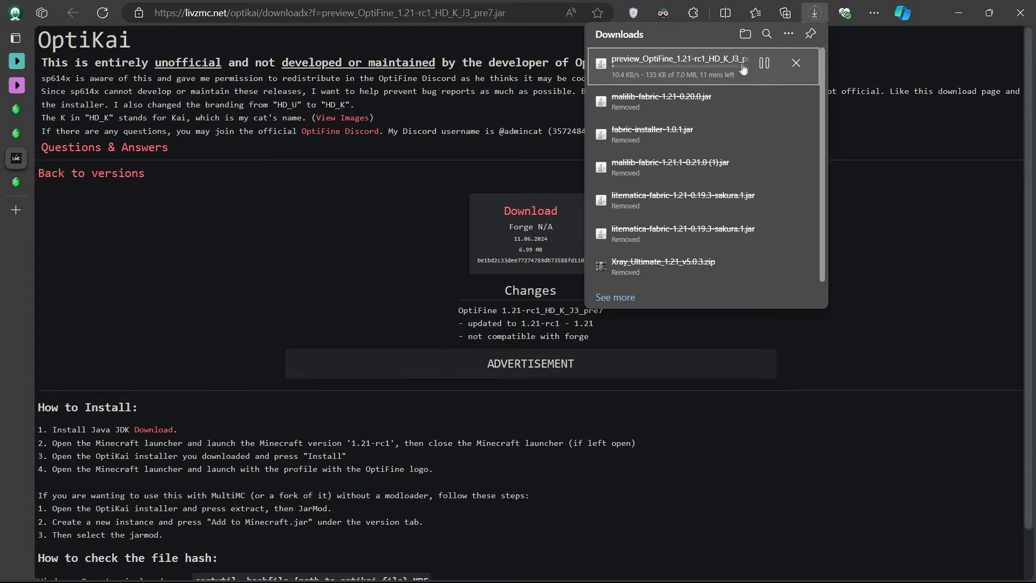
{"action": "left_click", "coordinate": [364, 200]}
- Switch to File Explorer, open preview_OptiFine_1.21-rc1_HD_K_J3_pre7 from Downloads to view its installer, and close it
{"action": "left_click", "coordinate": [400, 567]}
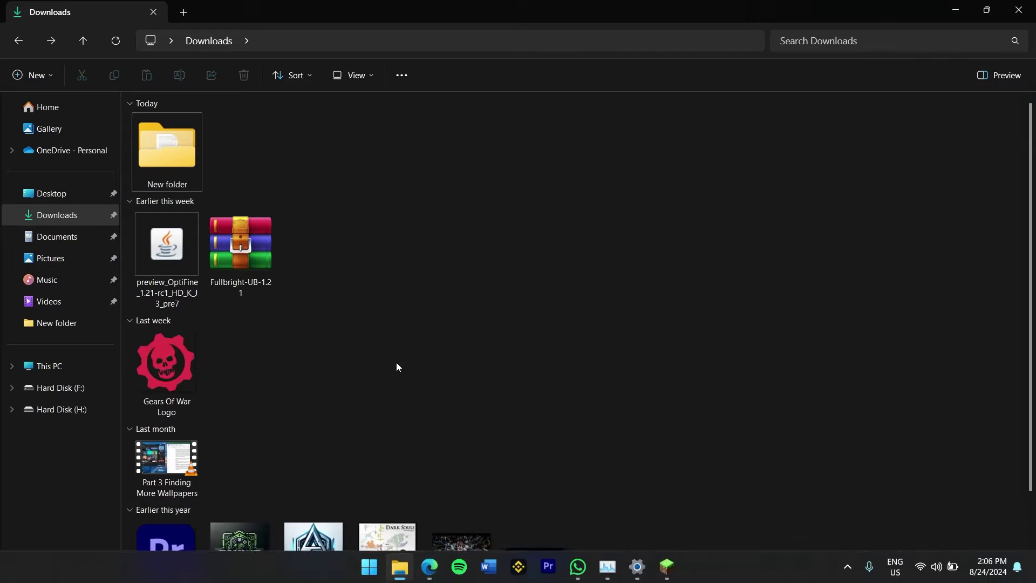
{"action": "double_click", "coordinate": [168, 293]}
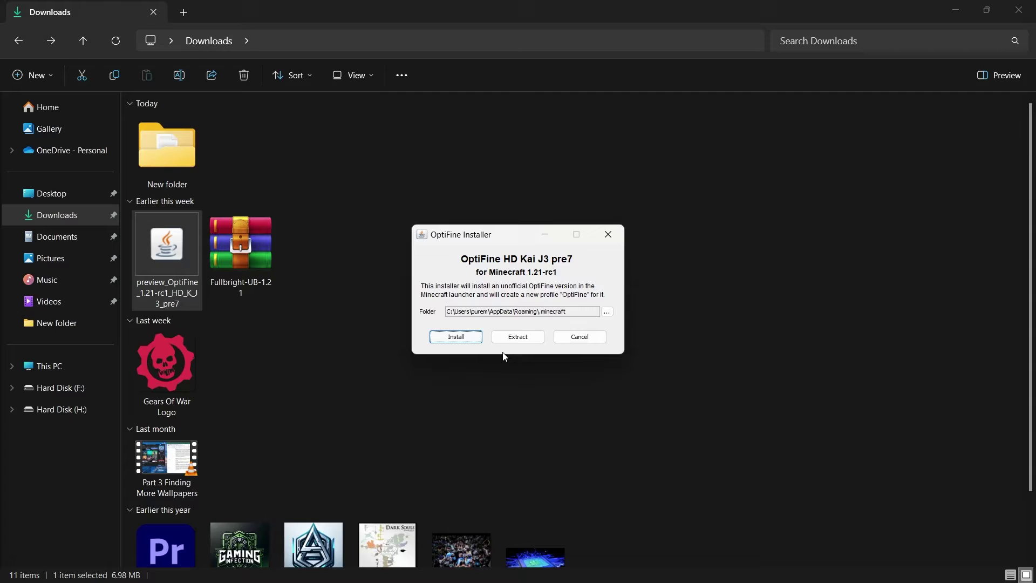
{"action": "left_click", "coordinate": [616, 242]}
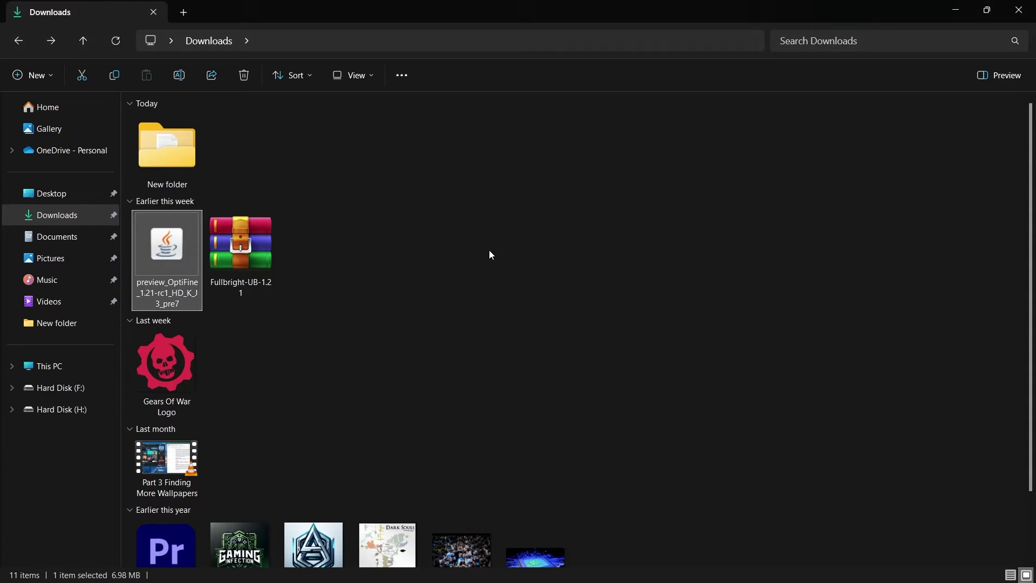
{"action": "left_click", "coordinate": [491, 255]}
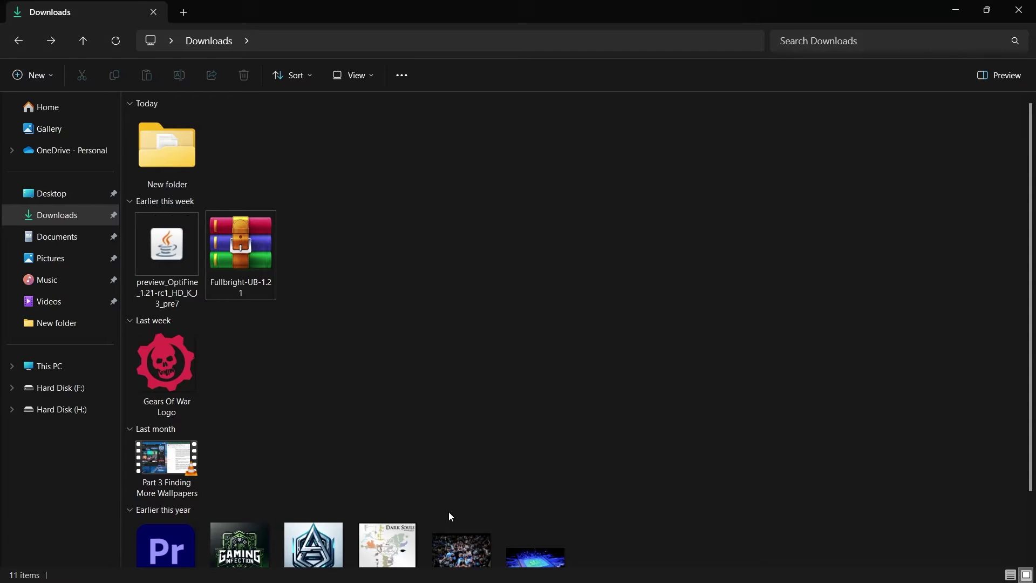
- Switch to the browser's Night Vision Texture Pack page and open its Java Edition [16x] [1.21] download
{"action": "left_click", "coordinate": [429, 567]}
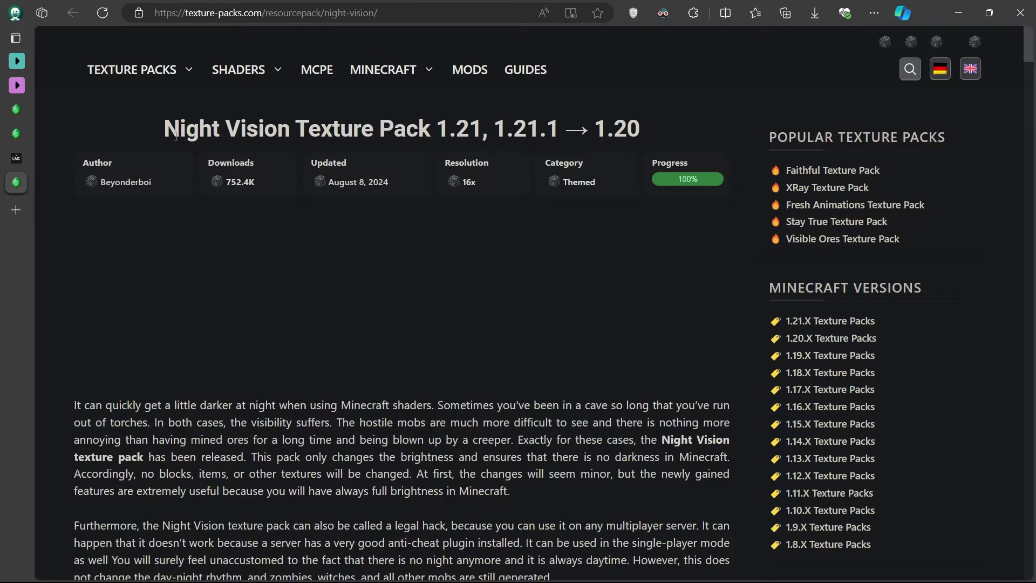
{"action": "left_click_drag", "start_coordinate": [164, 130], "coordinate": [436, 128]}
{"action": "middle_click", "coordinate": [456, 291]}
{"action": "scroll", "coordinate": [456, 291], "scroll_direction": "down", "scroll_amount": 20}
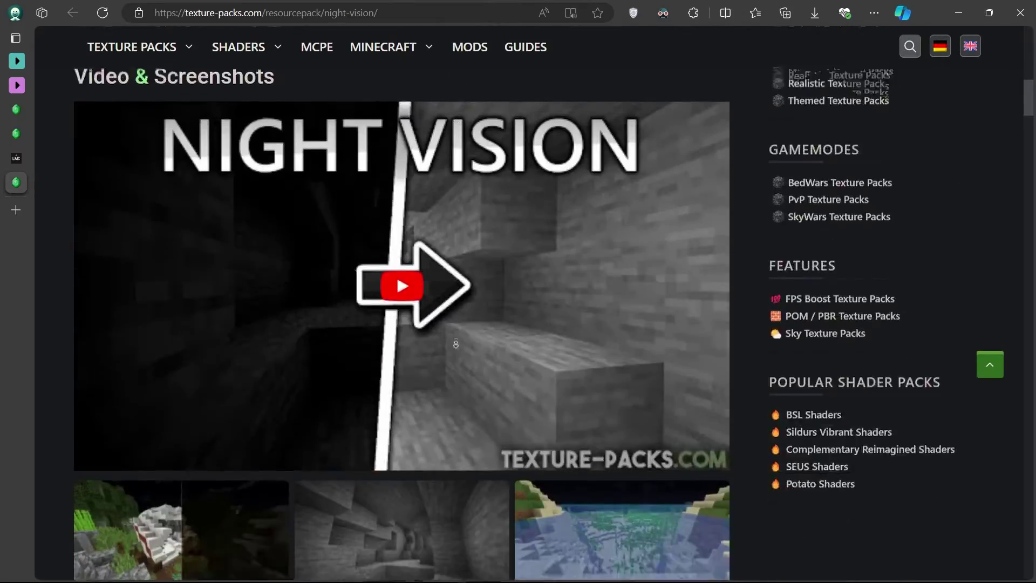
{"action": "scroll", "coordinate": [454, 385], "scroll_direction": "down", "scroll_amount": 20}
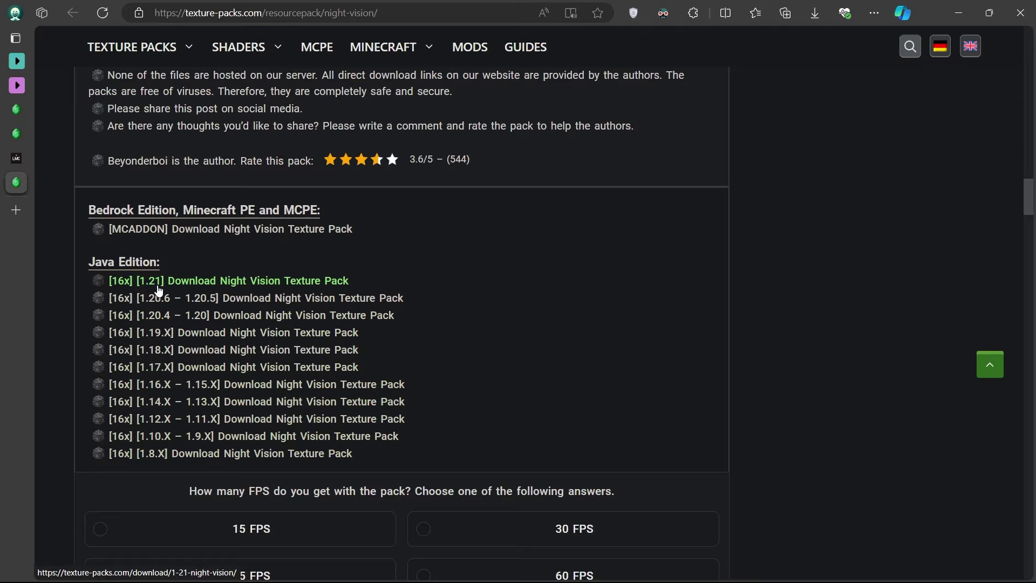
{"action": "left_click", "coordinate": [158, 285]}
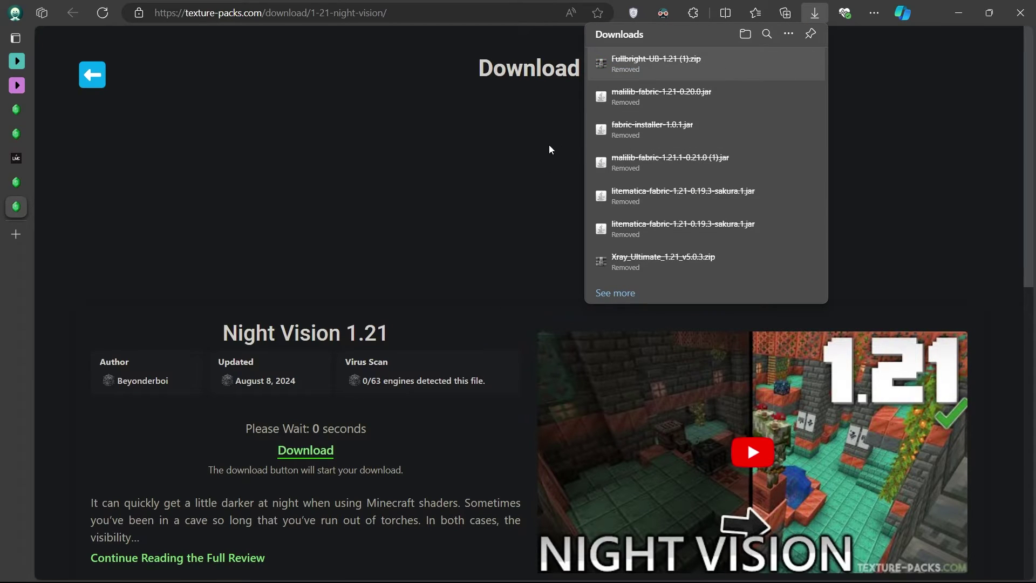
- Switch to the Minecraft Launcher, select the OptiFine Snapshot installation, launch the game, and maximize its window
{"action": "left_click", "coordinate": [401, 566]}
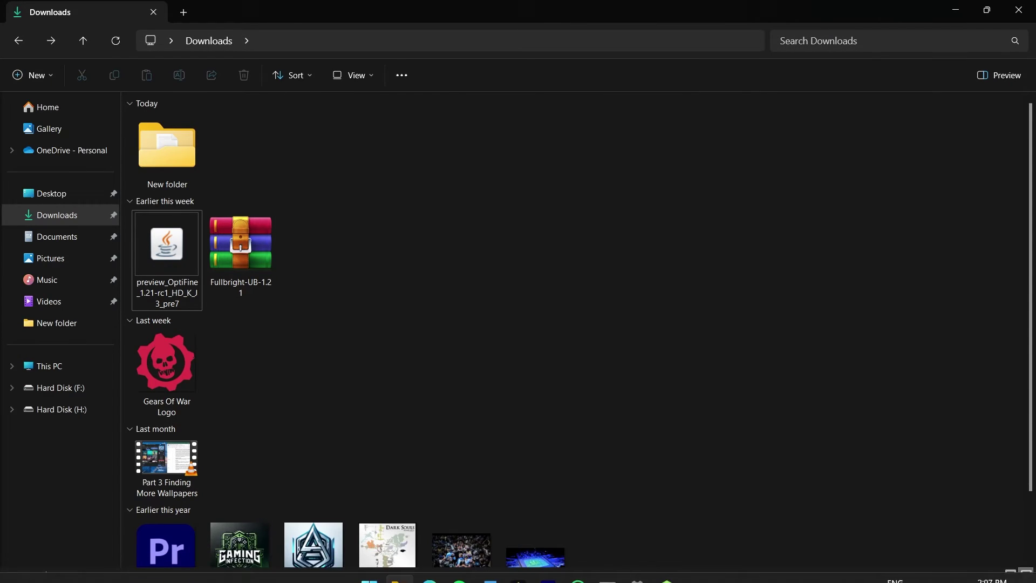
{"action": "left_click", "coordinate": [669, 568]}
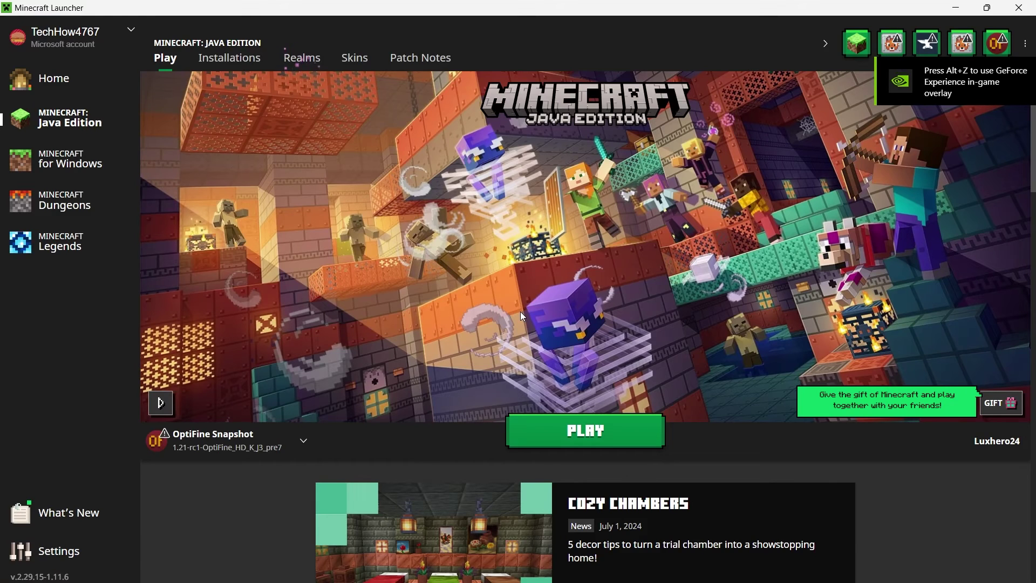
{"action": "left_click", "coordinate": [304, 439]}
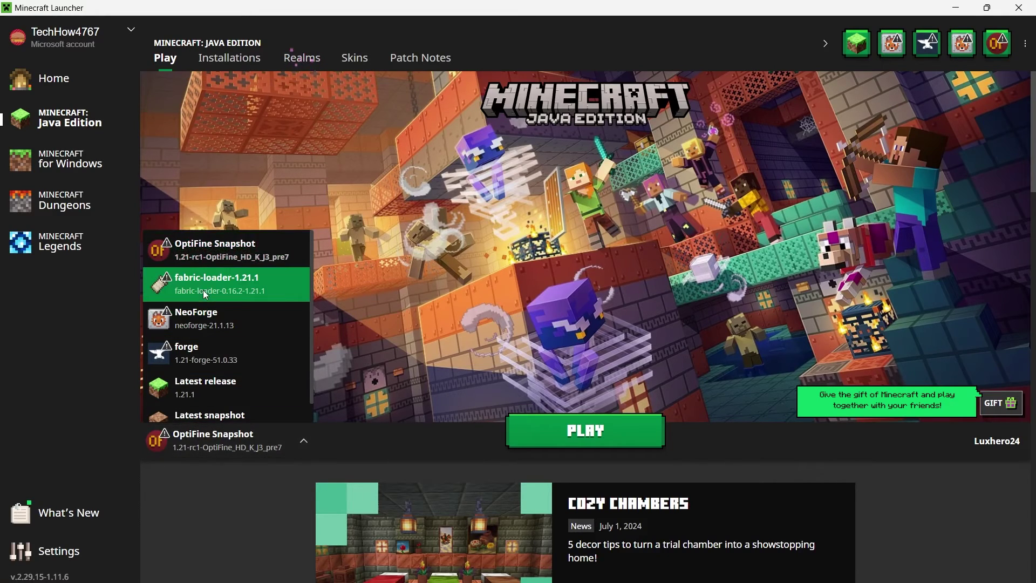
{"action": "left_click", "coordinate": [204, 260]}
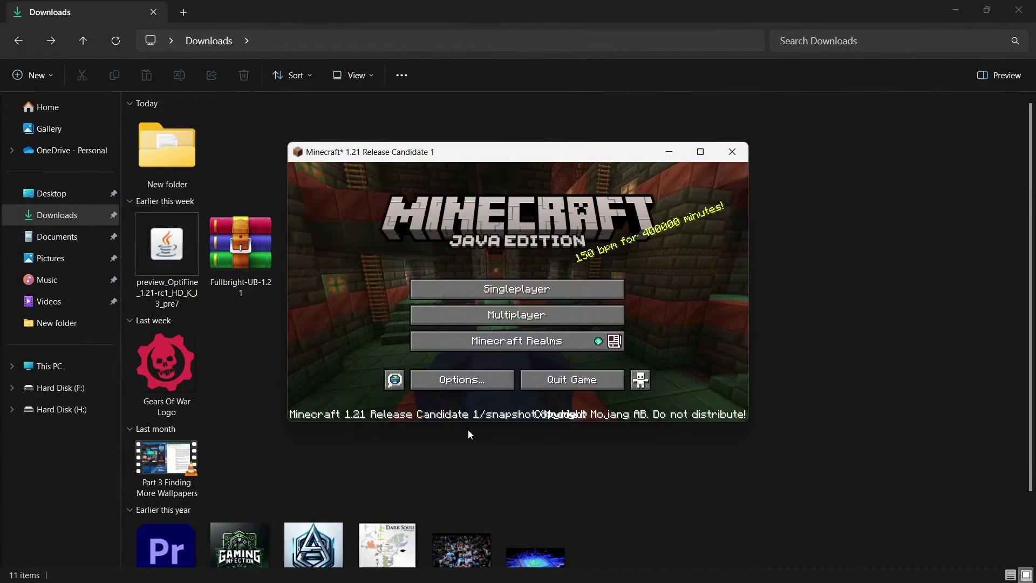
{"action": "left_click", "coordinate": [700, 151]}
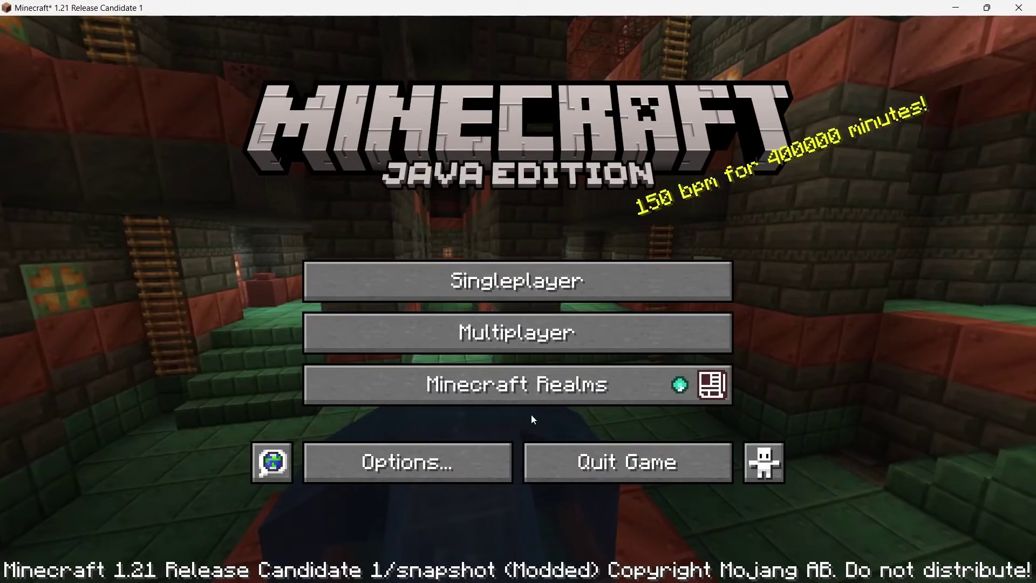
- Go to the game's resource pack selection and open the pack folder
{"action": "left_click", "coordinate": [476, 462]}
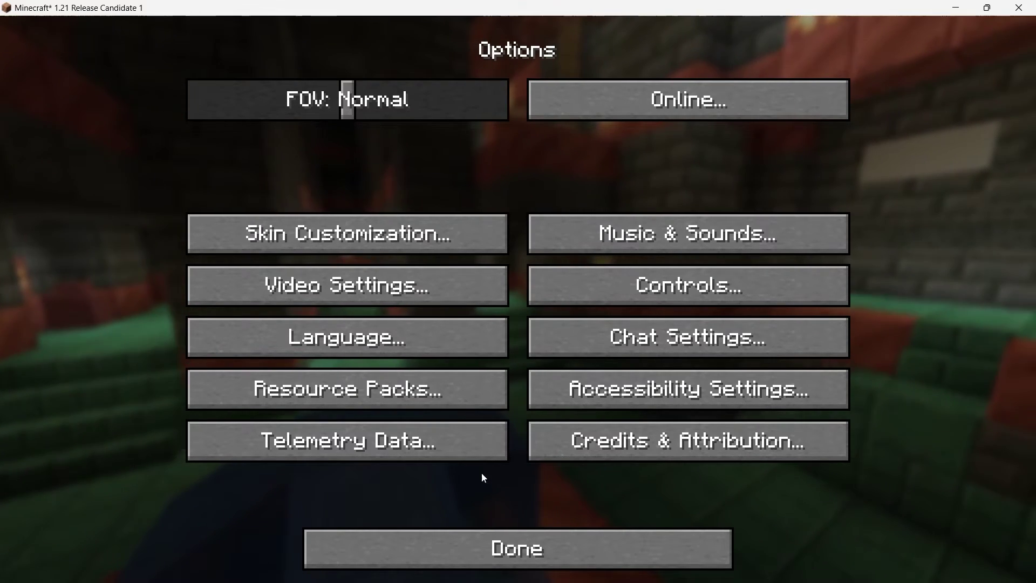
{"action": "left_click", "coordinate": [390, 399]}
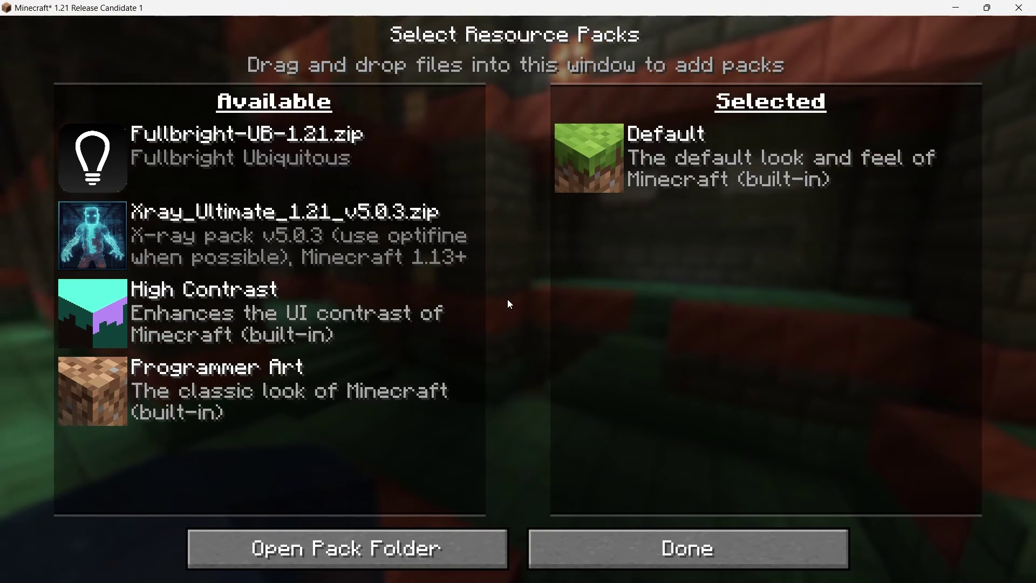
{"action": "left_click", "coordinate": [401, 550]}
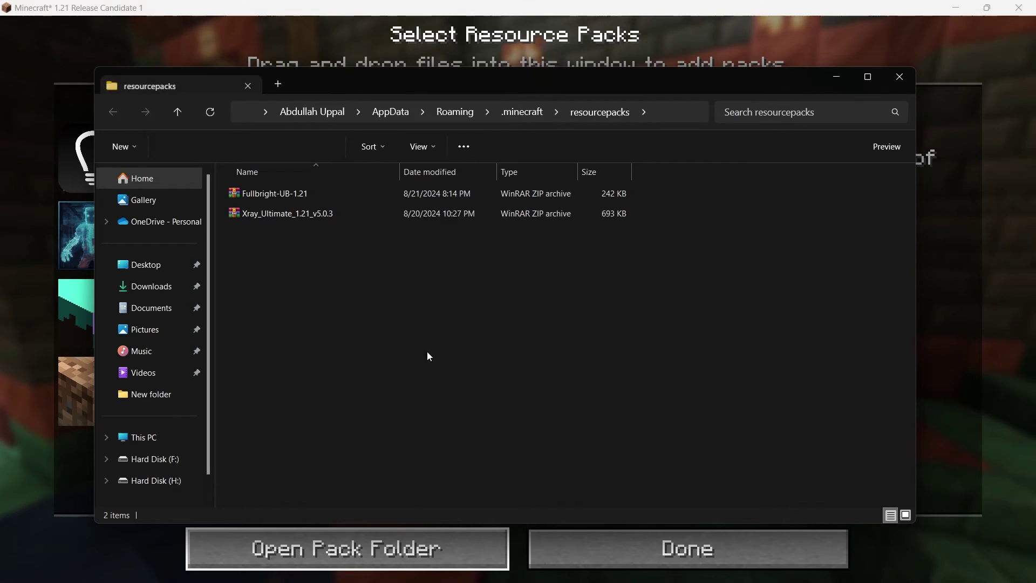
- Check the Fullbright-UB-1.21 archive in both the resourcepacks and Downloads folders, and close File Explorer
{"action": "left_click", "coordinate": [257, 194]}
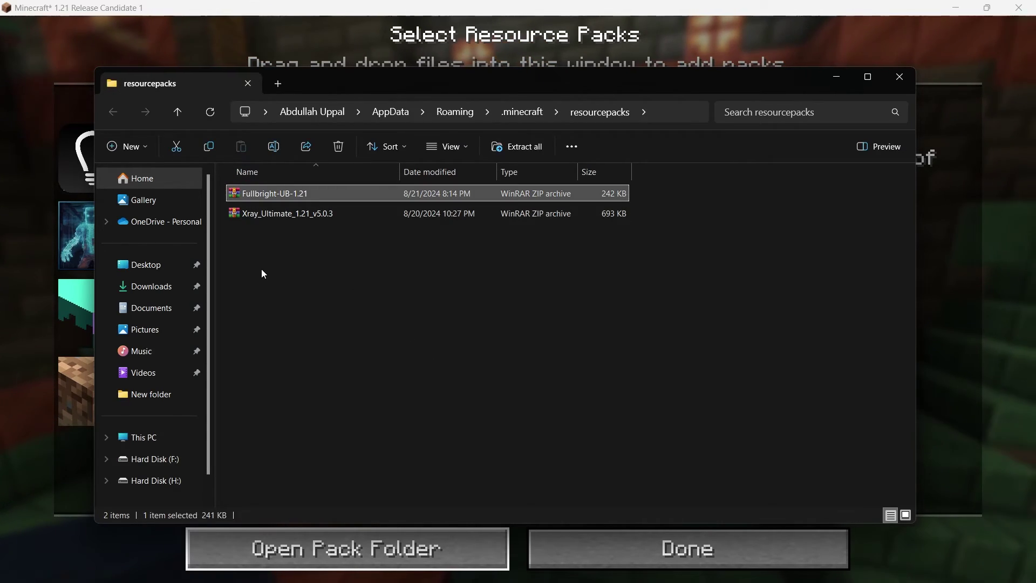
{"action": "left_click", "coordinate": [278, 85]}
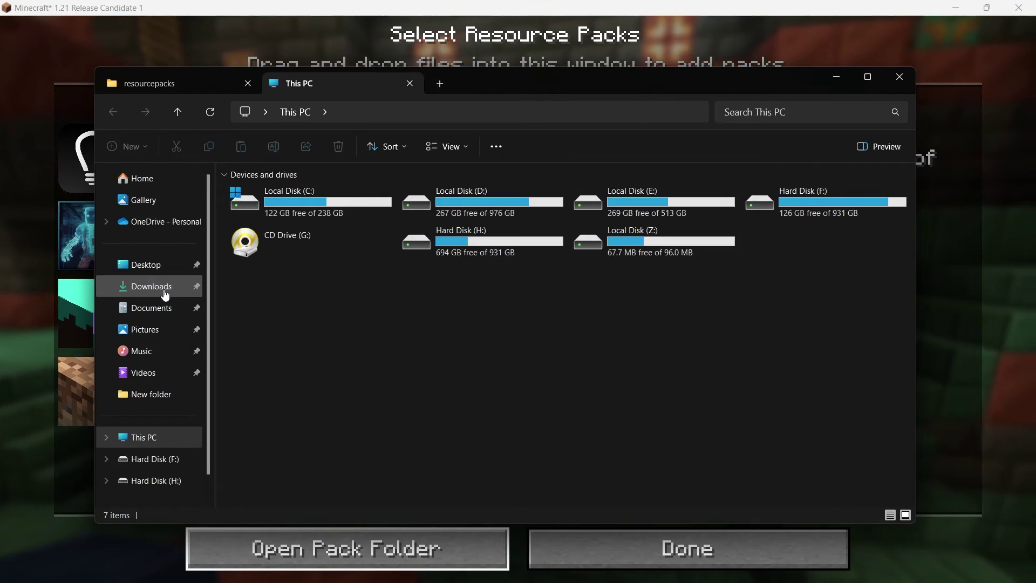
{"action": "left_click", "coordinate": [149, 286]}
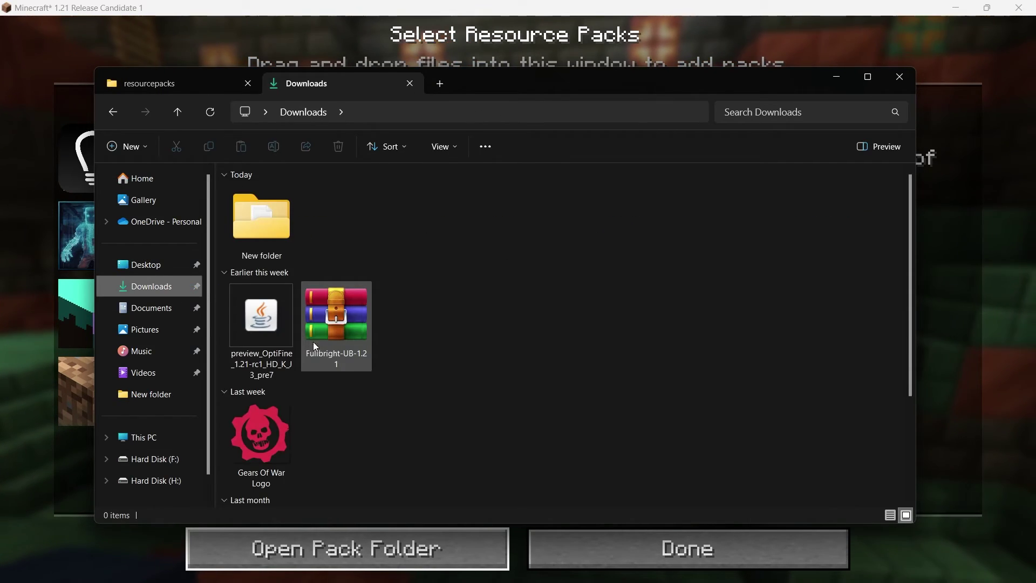
{"action": "left_click", "coordinate": [340, 337]}
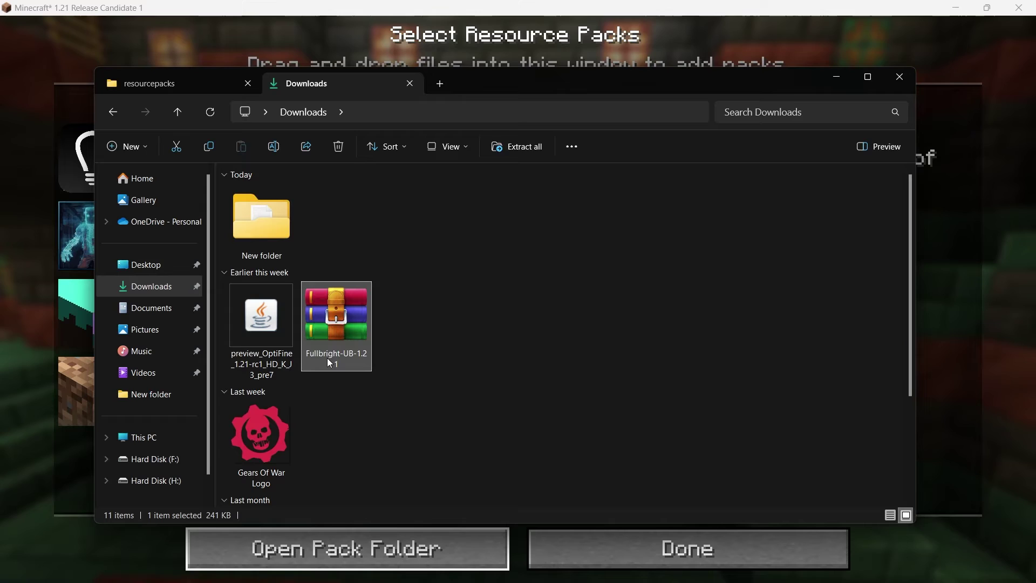
{"action": "left_click", "coordinate": [416, 325]}
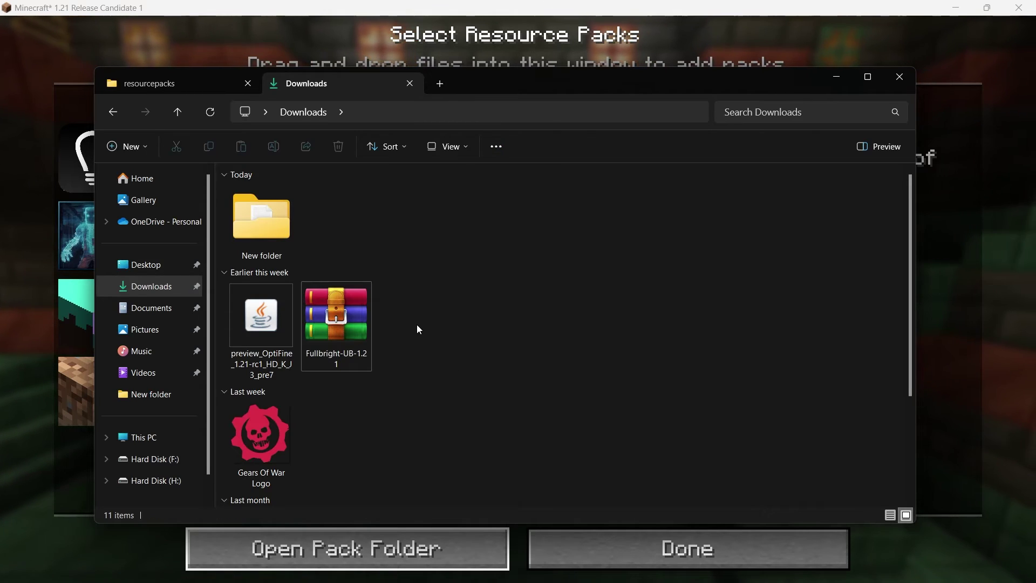
{"action": "left_click", "coordinate": [210, 86]}
{"action": "left_click", "coordinate": [259, 194]}
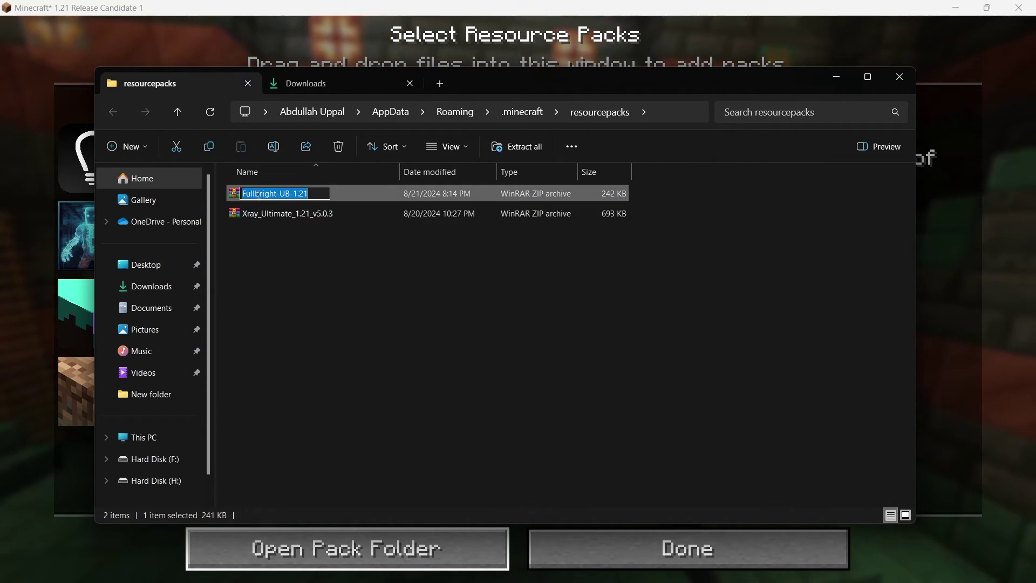
{"action": "left_click", "coordinate": [275, 278]}
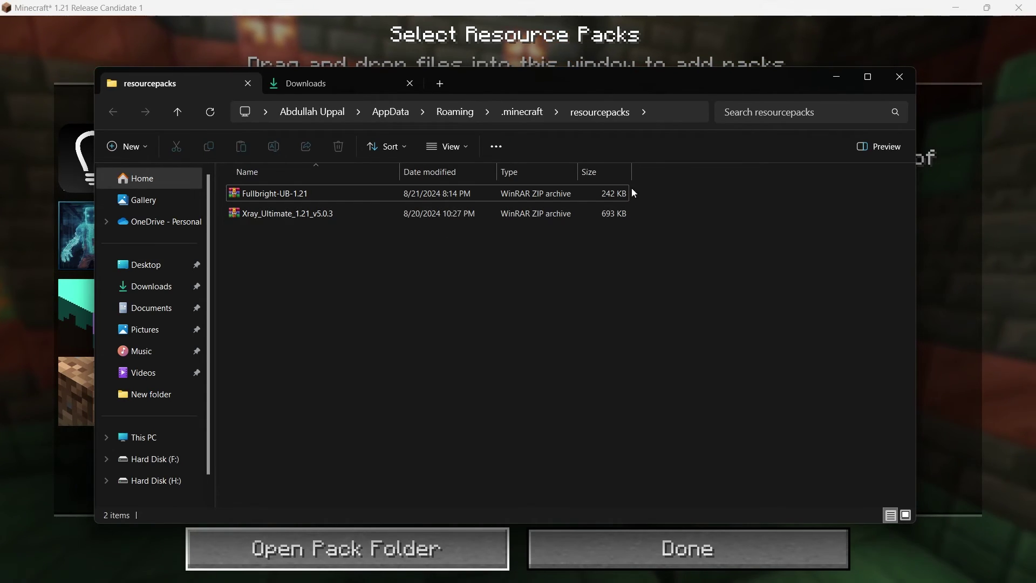
{"action": "left_click", "coordinate": [892, 79]}
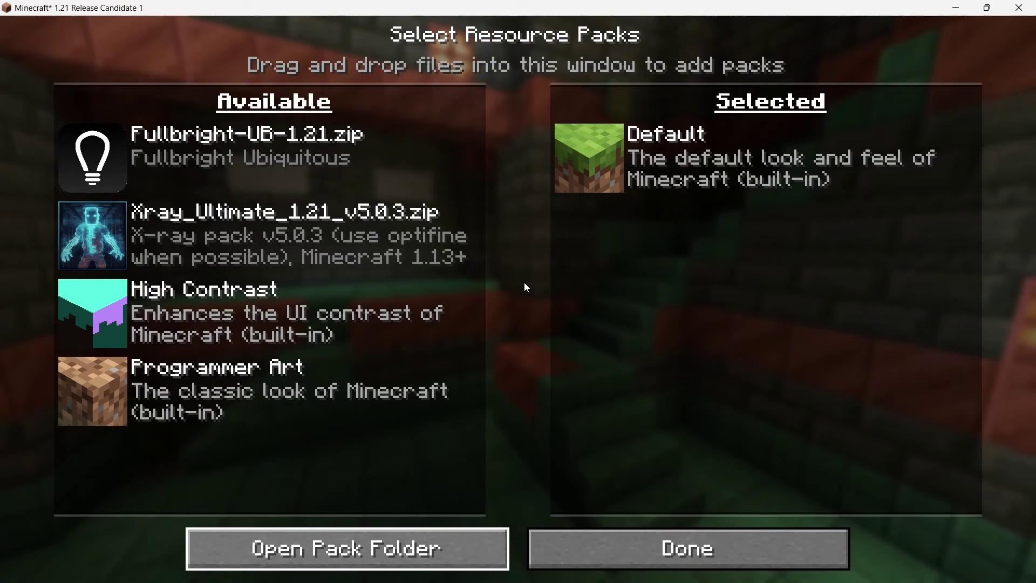
- Add Fullbright-UB-1.21.zip to the selected resource packs and apply the selection
{"action": "mouse_move", "coordinate": [193, 147]}
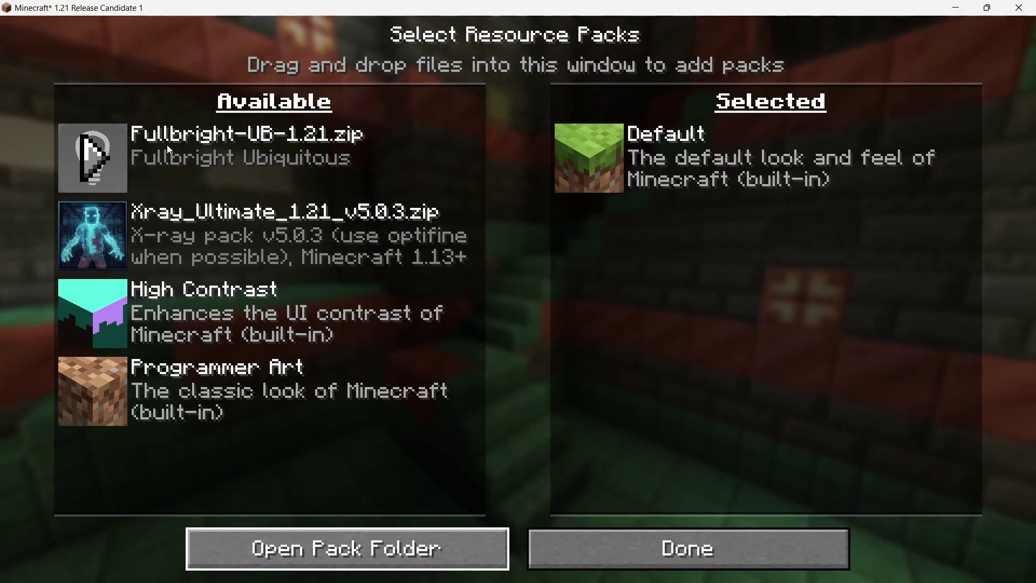
{"action": "left_click", "coordinate": [89, 159]}
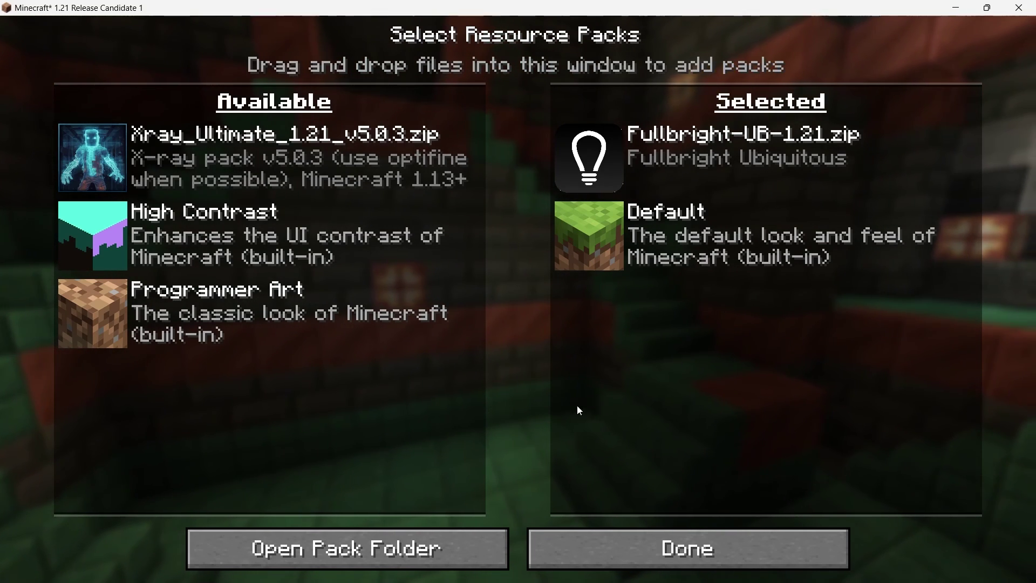
{"action": "left_click", "coordinate": [640, 554]}
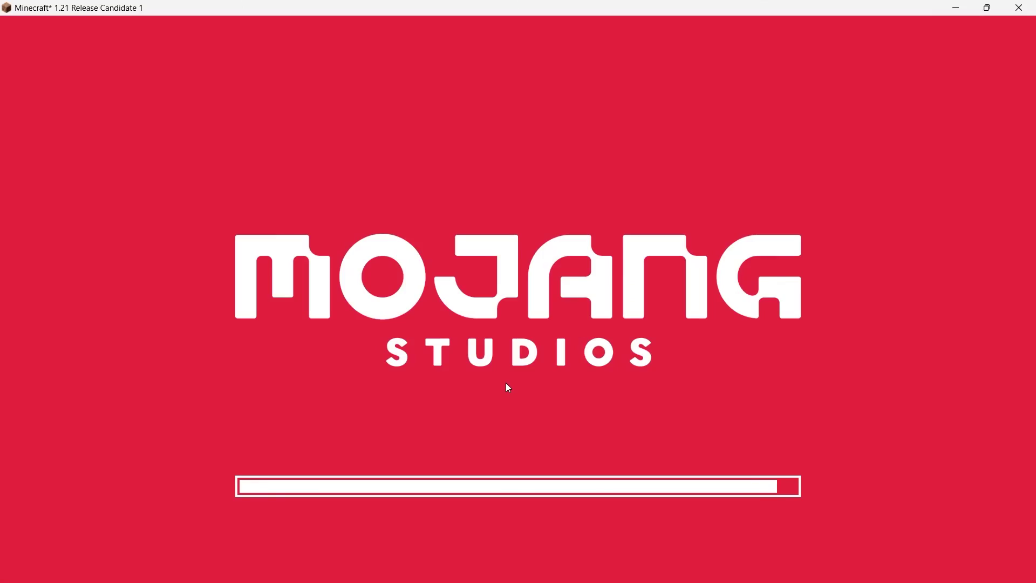
- In a singleplayer world, walk through the forest, pick a poppy, and continue toward the grassy dirt ledges
{"action": "key", "text": "w"}
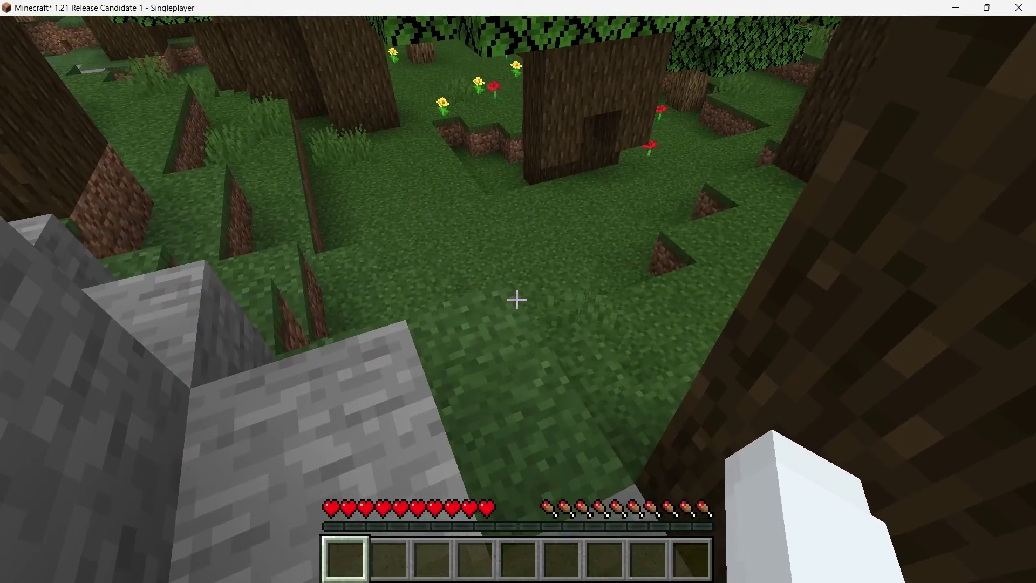
{"action": "key", "text": "w"}
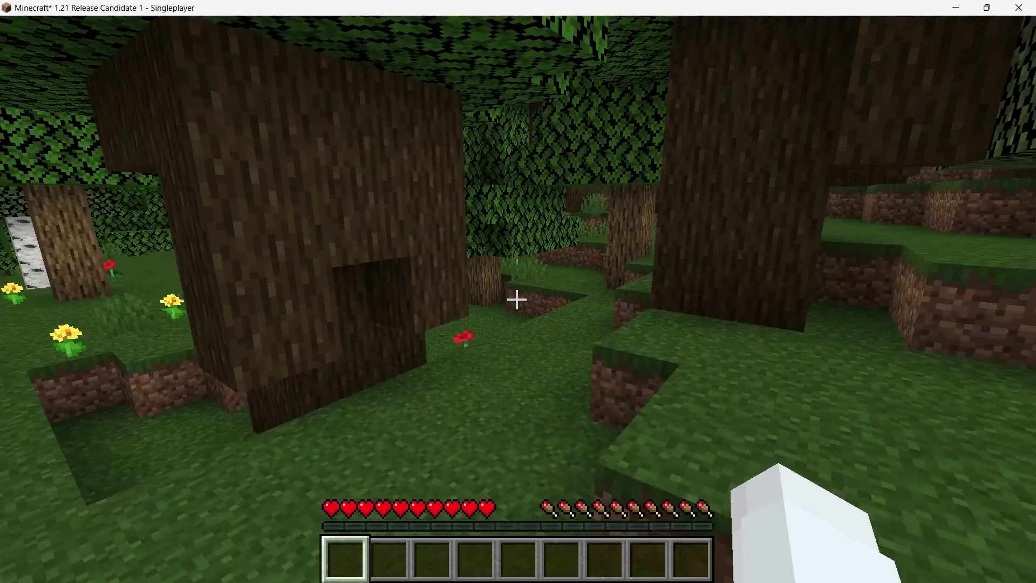
{"action": "key", "text": "w"}
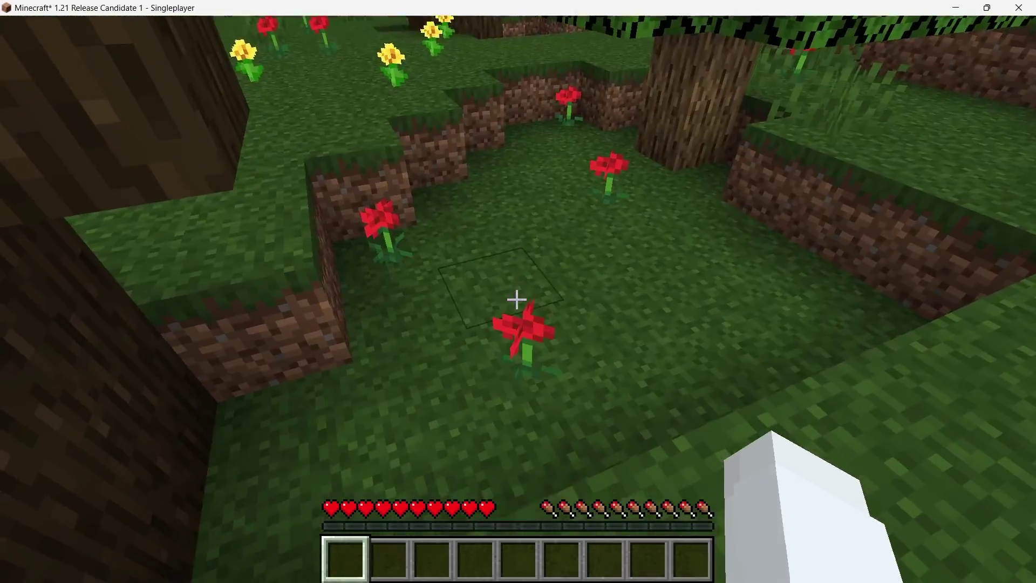
{"action": "left_click", "coordinate": [517, 299]}
{"action": "key", "text": "w"}
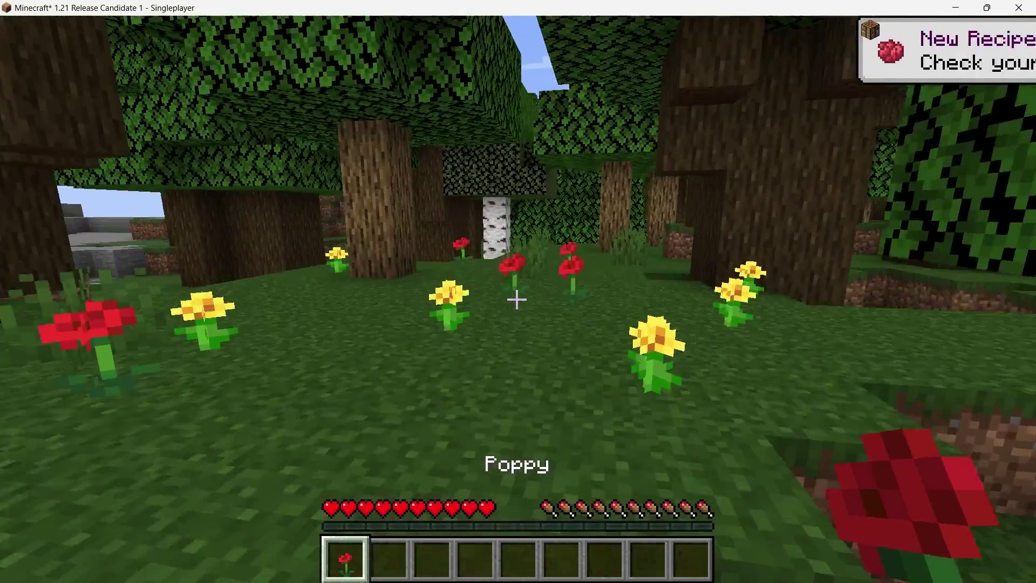
{"action": "key", "text": "w"}
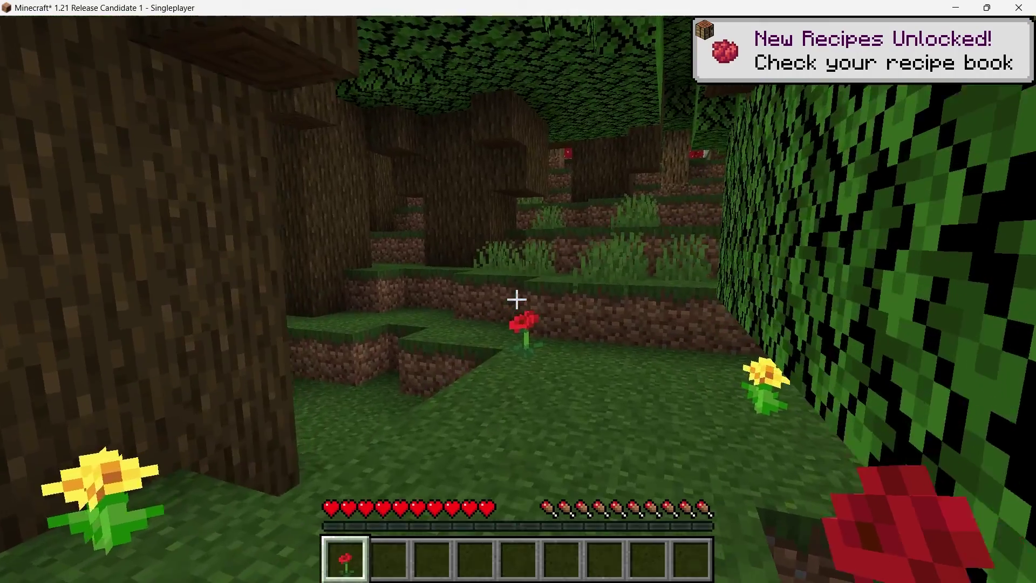
{"action": "key", "text": "w"}
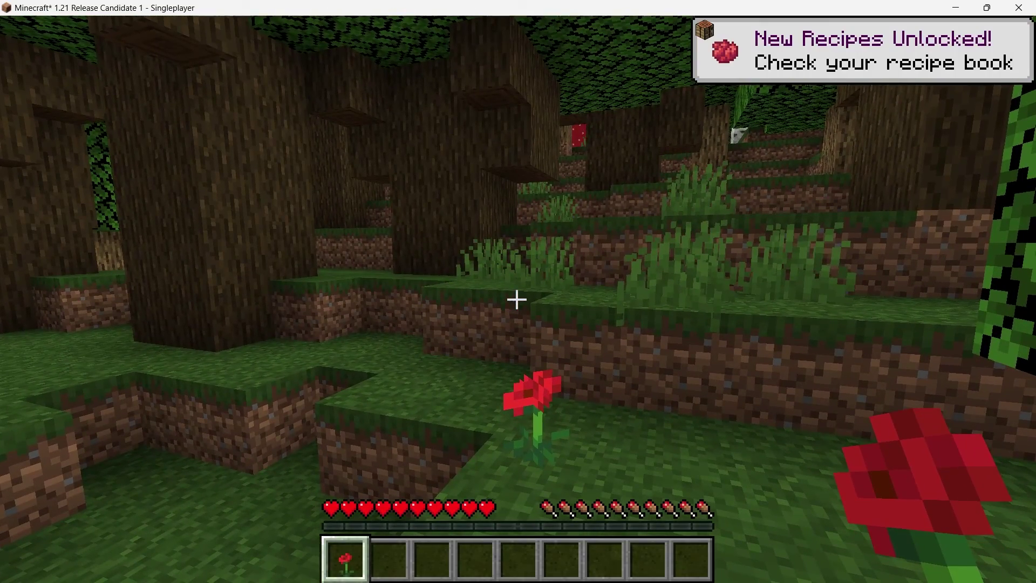